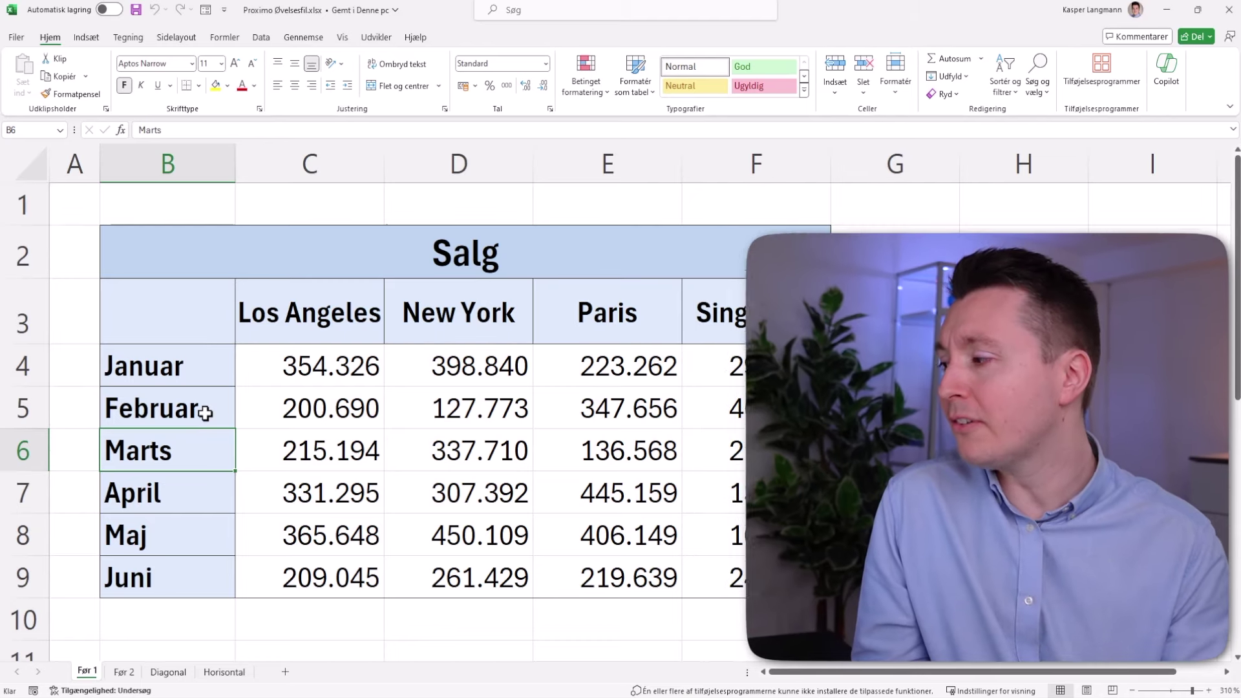
# Review the city and month headers and the Diagonal and Horisontal example sheets, then select B3.
pyautogui.moveTo(333, 310); pyautogui.dragTo(753, 321)
pyautogui.moveTo(208, 368); pyautogui.dragTo(183, 579)
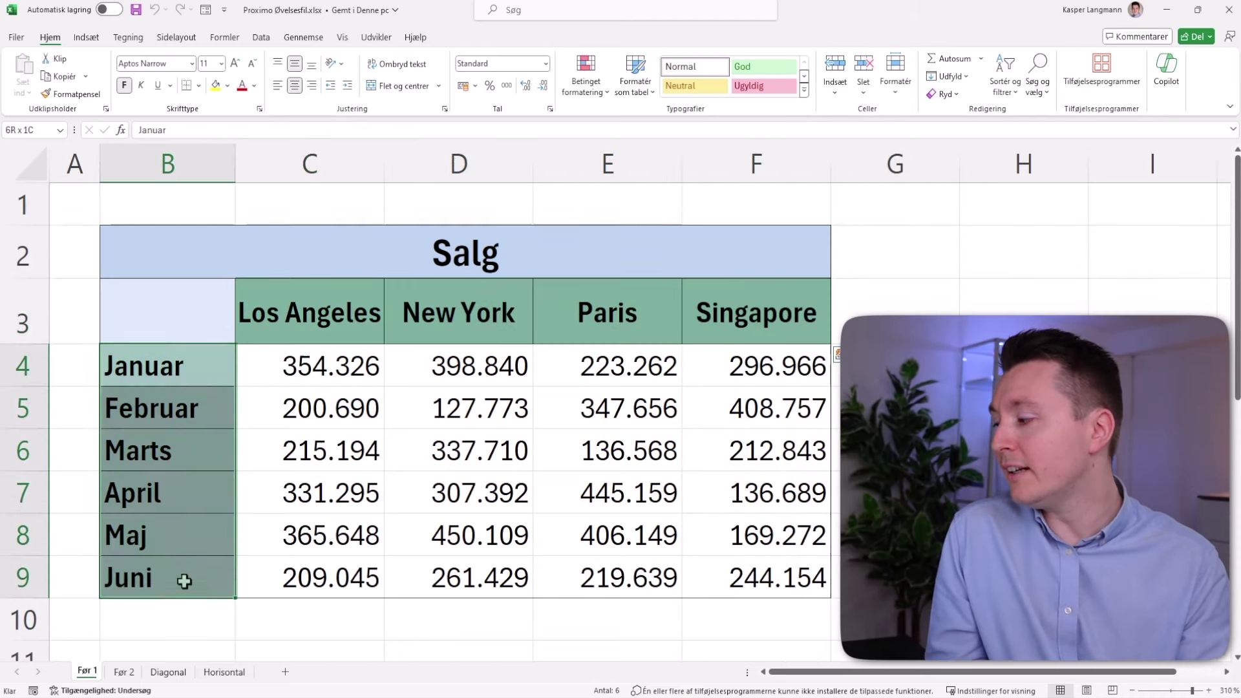
pyautogui.click(157, 309)
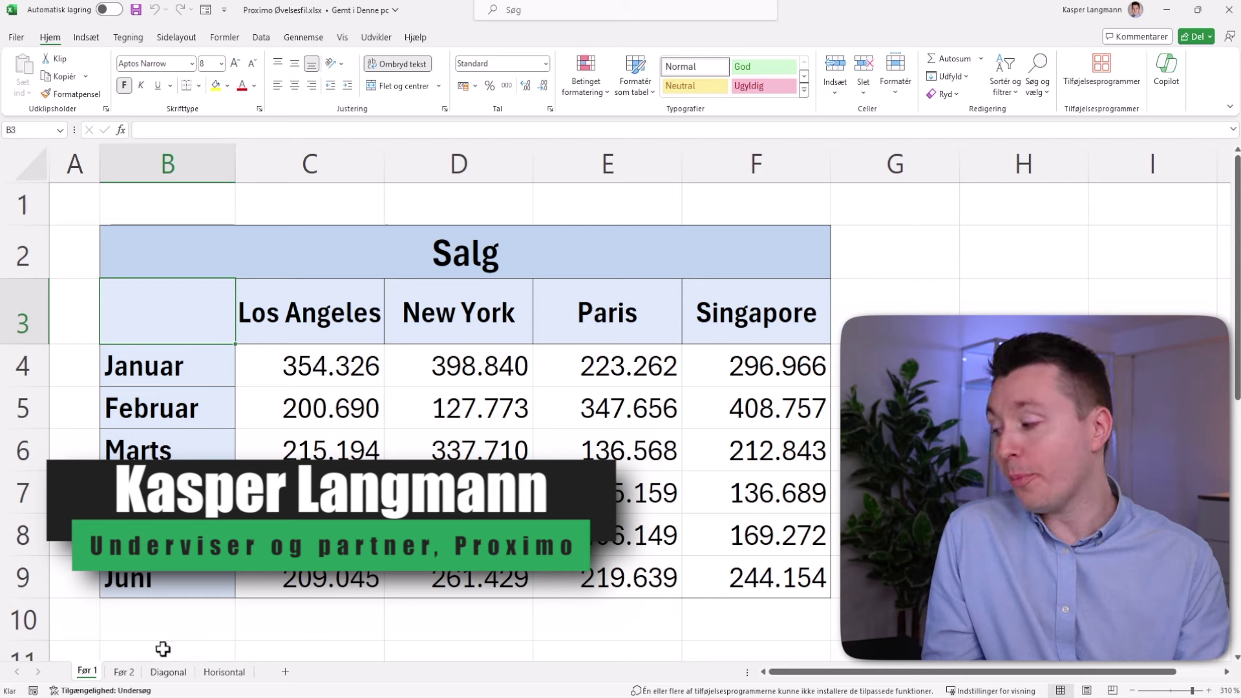
pyautogui.click(171, 673)
pyautogui.click(141, 309)
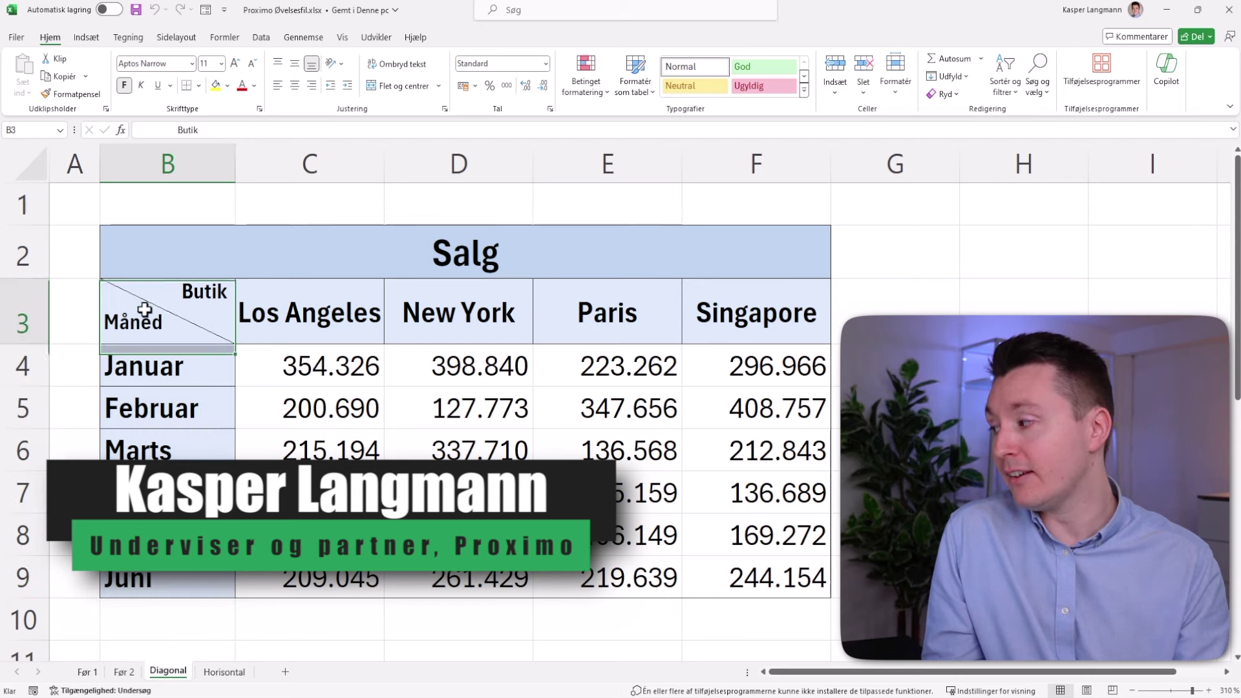
pyautogui.click(222, 672)
pyautogui.click(174, 326)
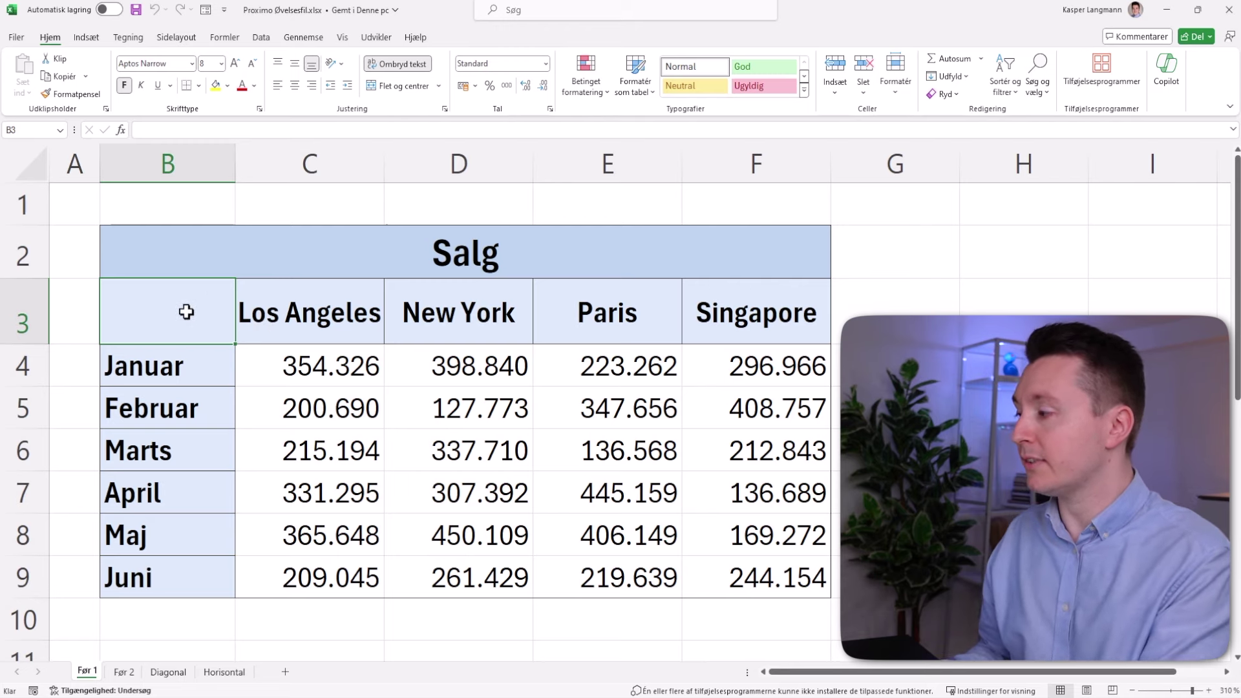
# Type 'Butik', a line break, then 'Måned' into cell B3.
pyautogui.write('M')
pyautogui.press('BackSpace')
pyautogui.write('Butik')
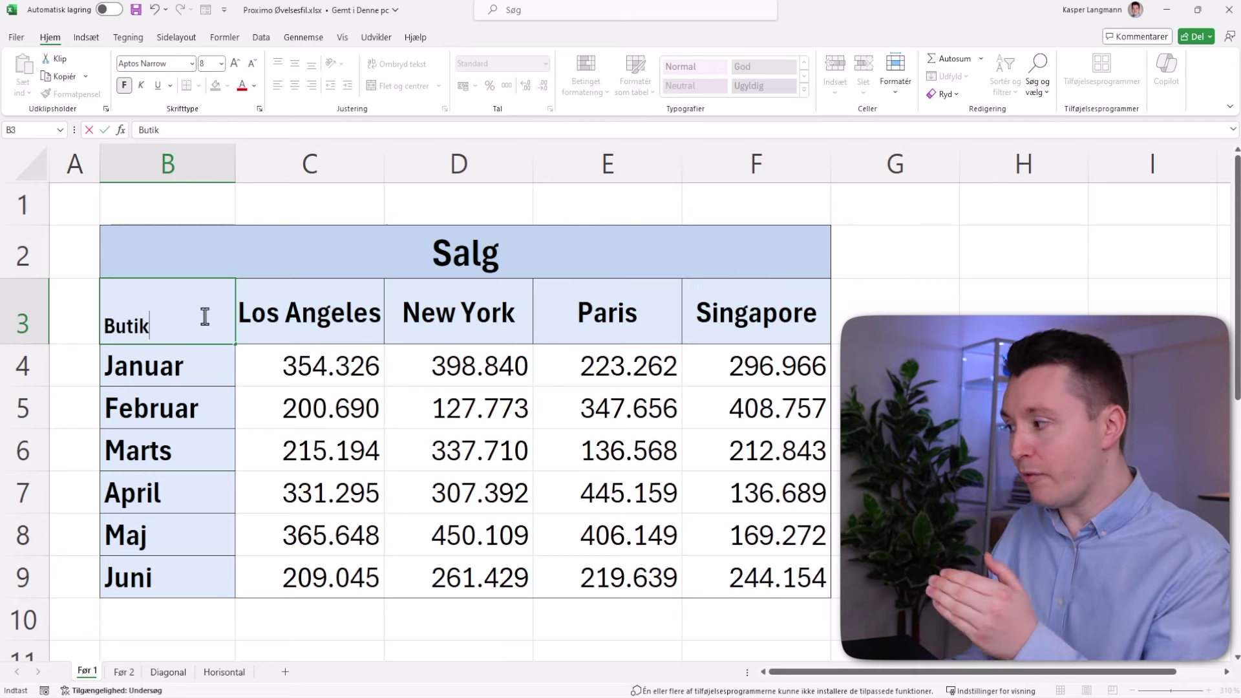
pyautogui.hotkey('alt', 'Return')
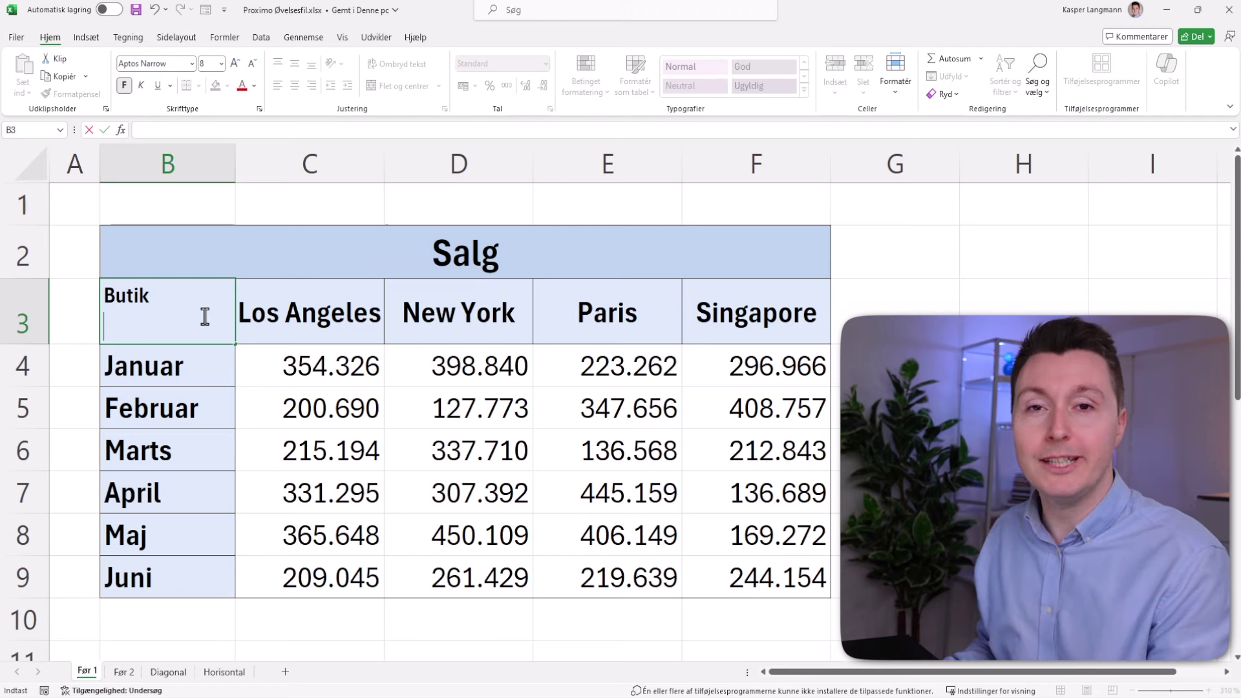
pyautogui.write('Måned')
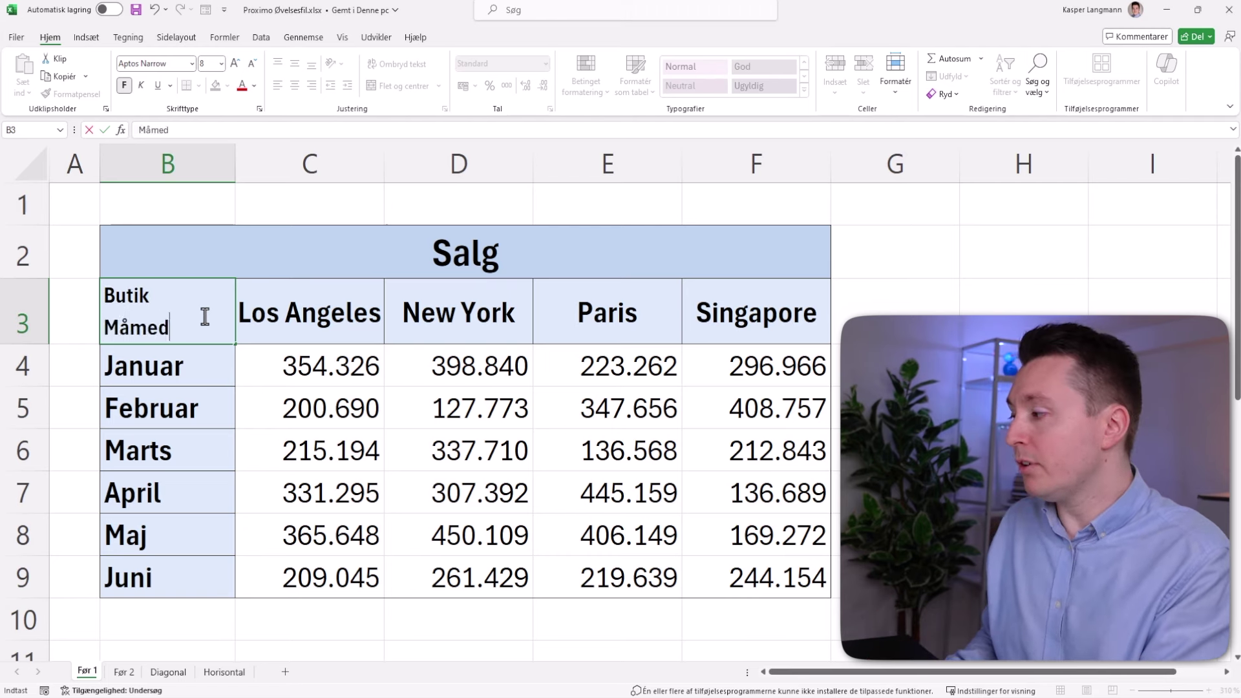
pyautogui.write('ned')
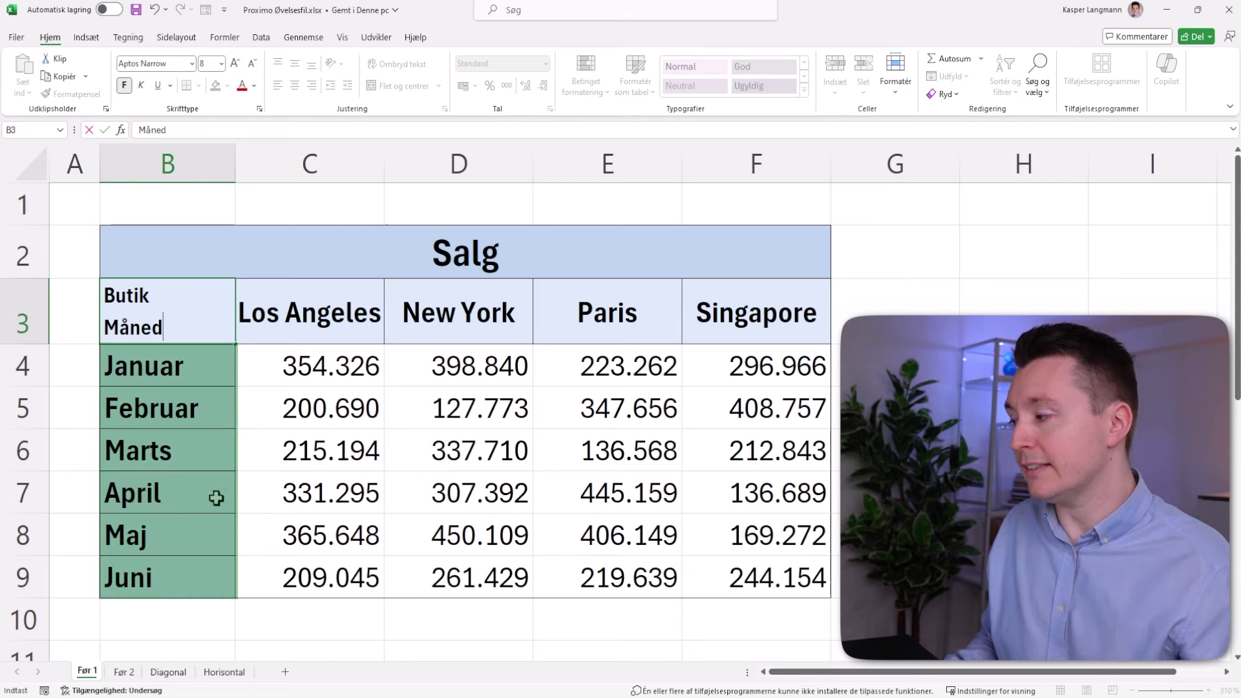
pyautogui.press('Return')
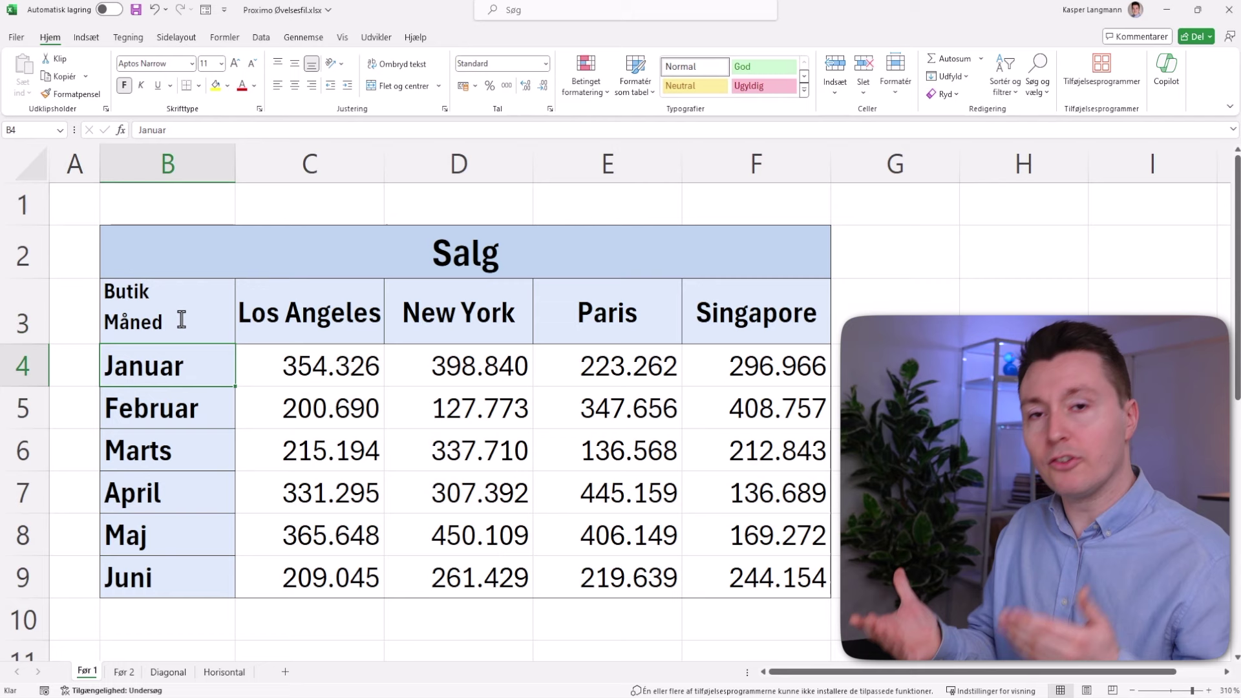
# Give B3 a top-left to bottom-right diagonal border in Format Cells.
pyautogui.click(180, 337)
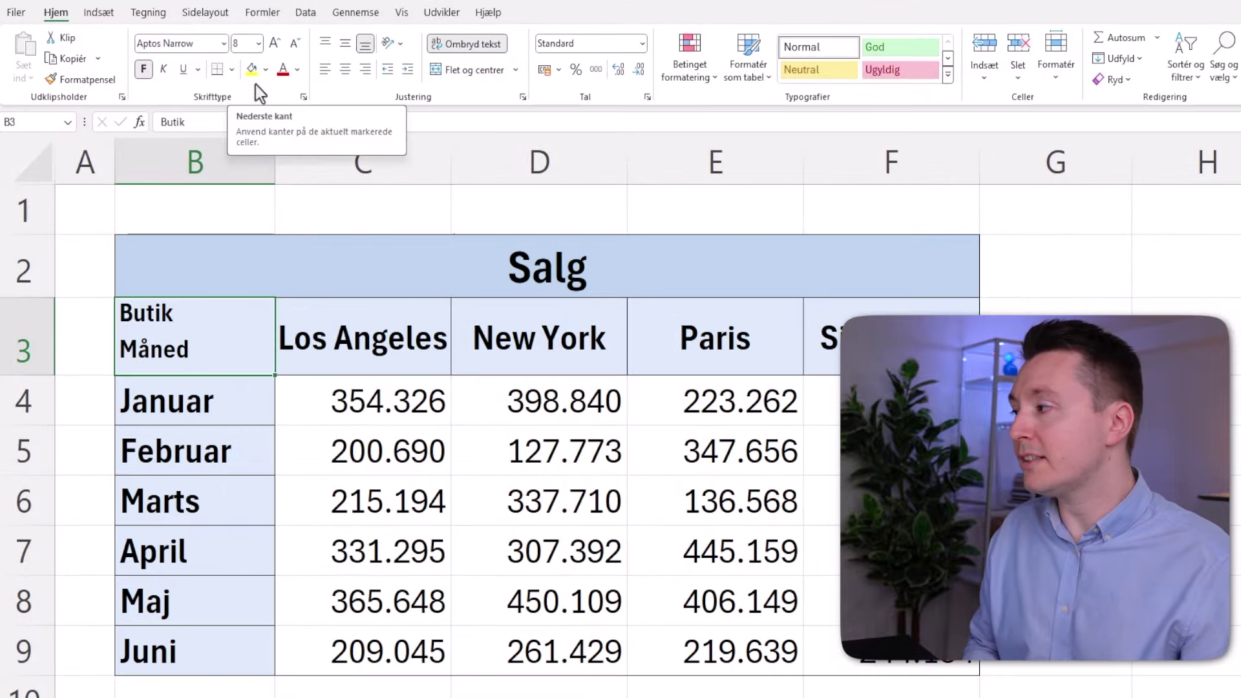
pyautogui.click(308, 99)
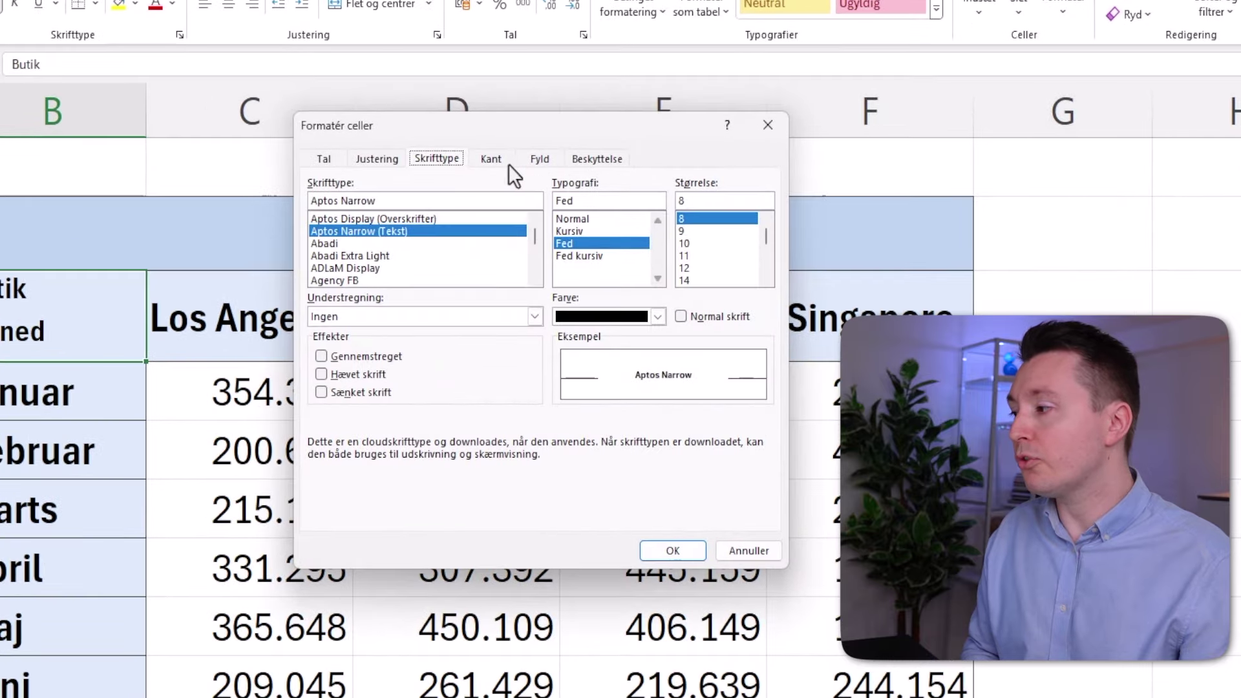
pyautogui.click(500, 160)
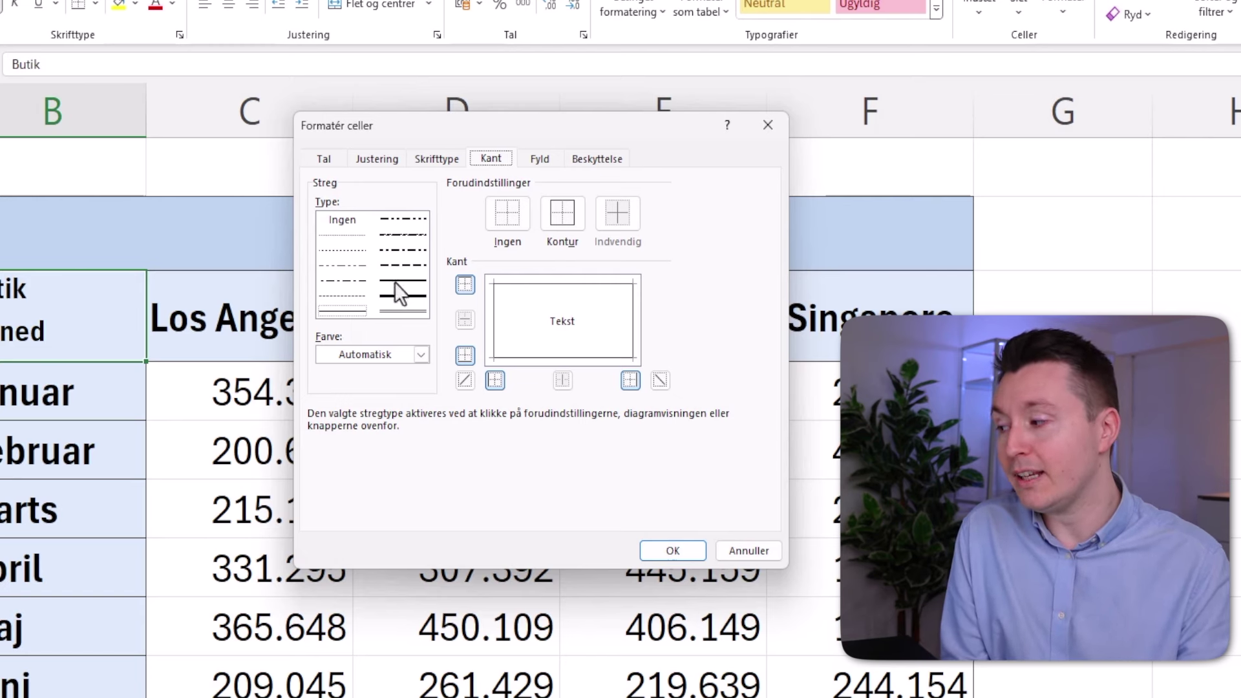
pyautogui.click(426, 360)
pyautogui.click(421, 356)
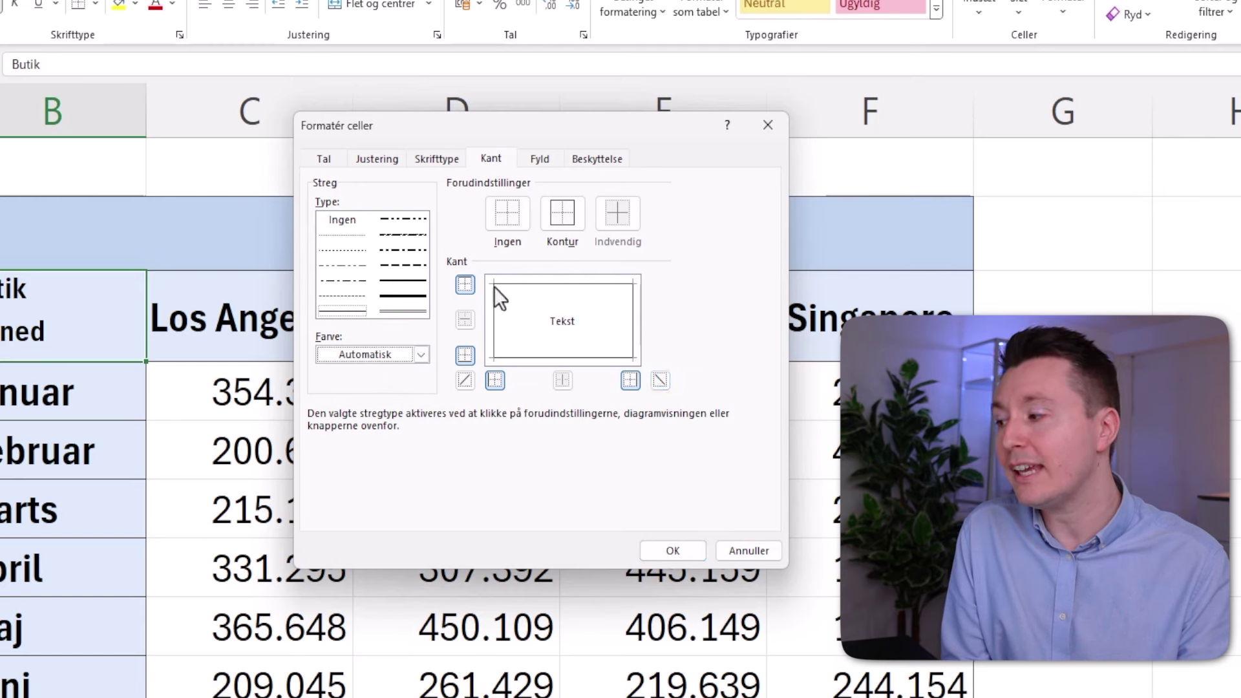
pyautogui.click(660, 381)
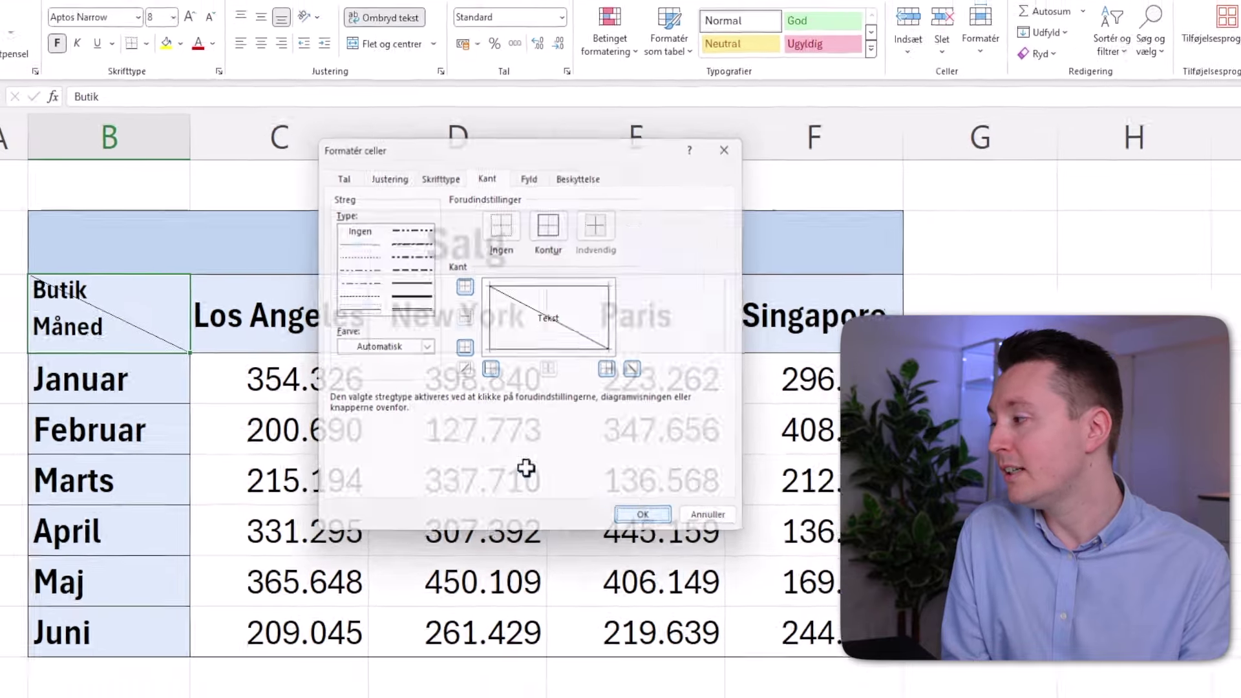
pyautogui.click(671, 557)
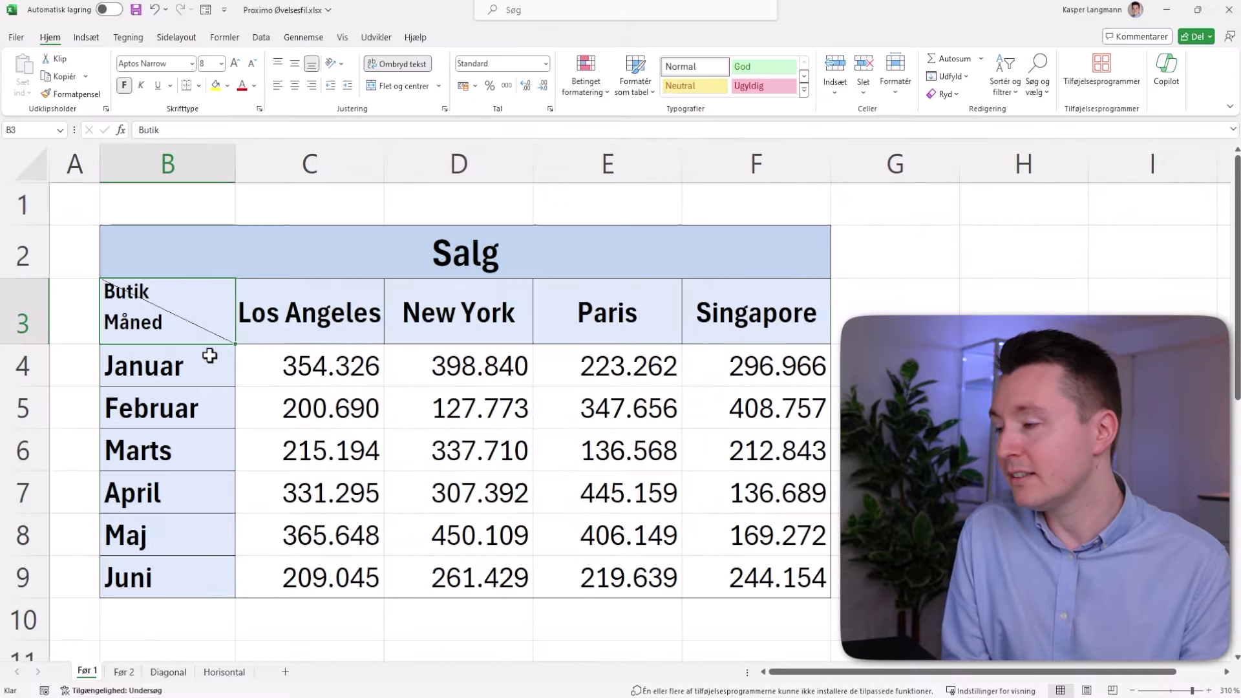
# Pad 'Butik' with leading spaces in B3 so it sits right, above the diagonal.
pyautogui.click(190, 304)
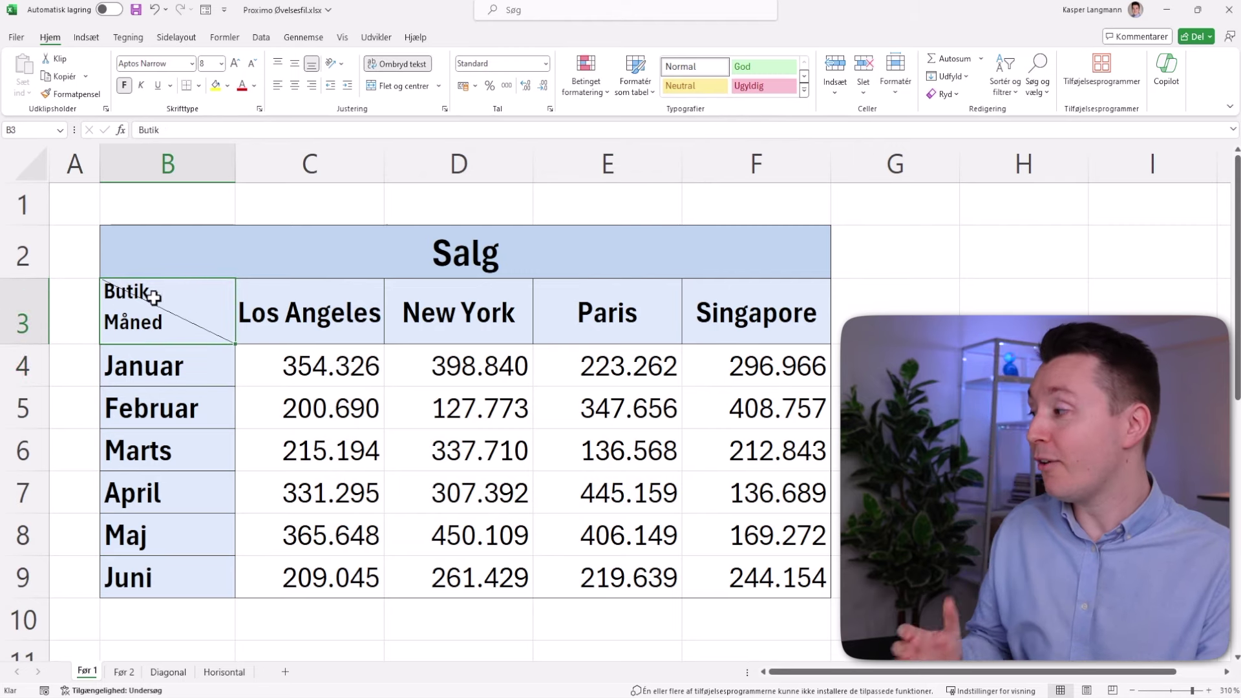
pyautogui.doubleClick(151, 294)
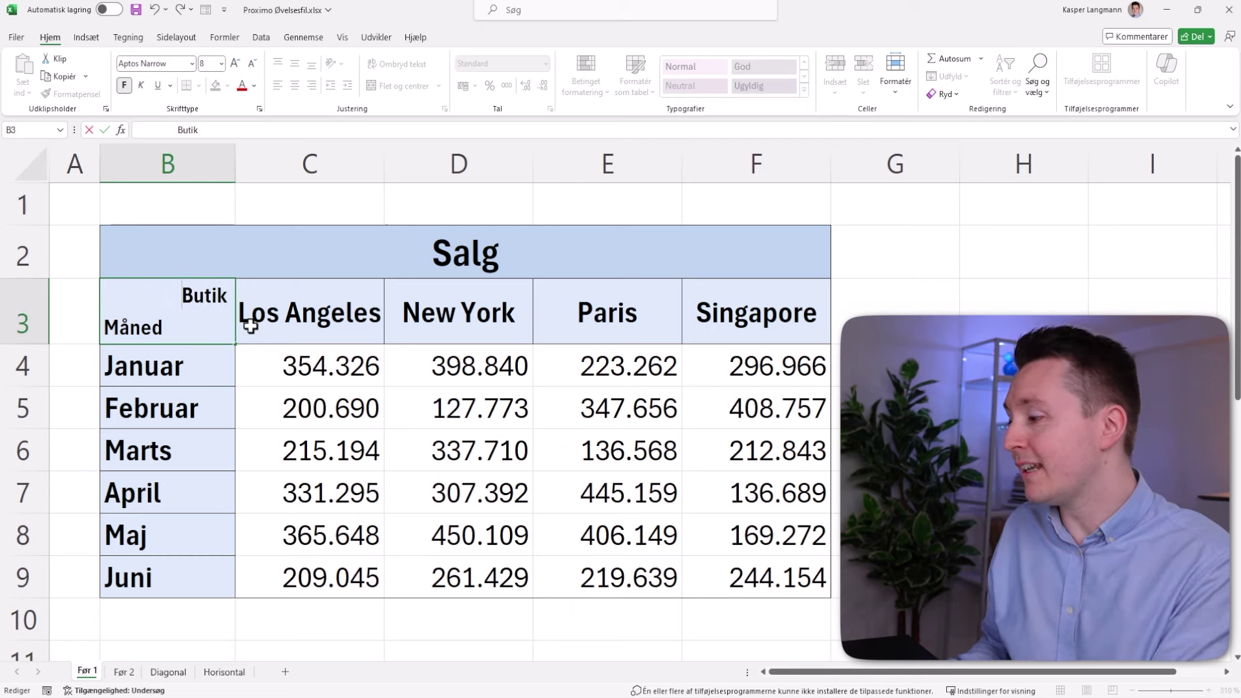
pyautogui.press('Return')
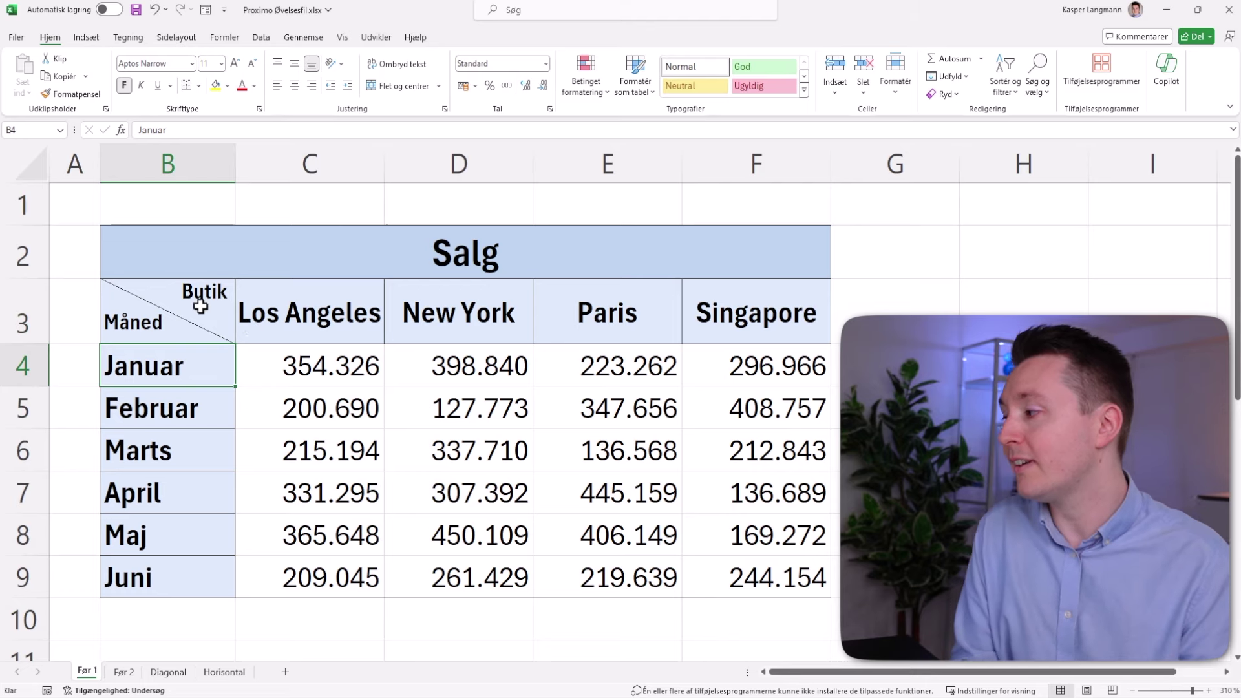
pyautogui.click(194, 294)
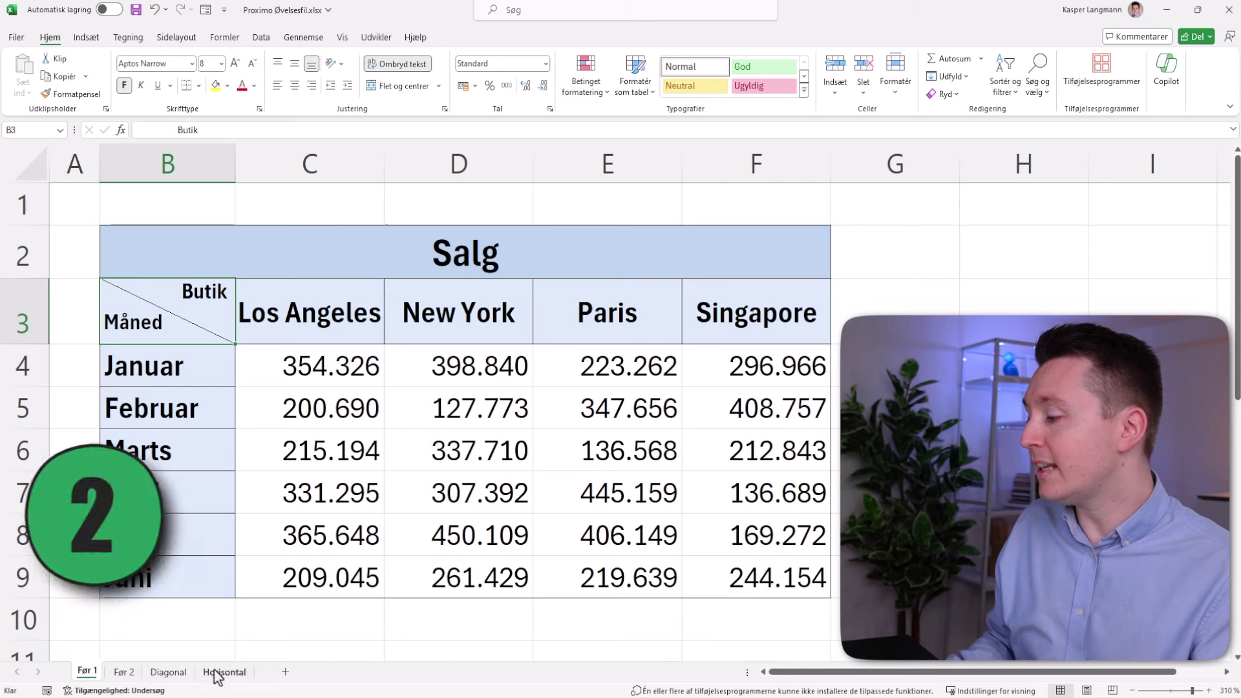
# On the Før 2 sheet, enter 'Måned Butik' in B3 and compare it with Før 1.
pyautogui.click(130, 672)
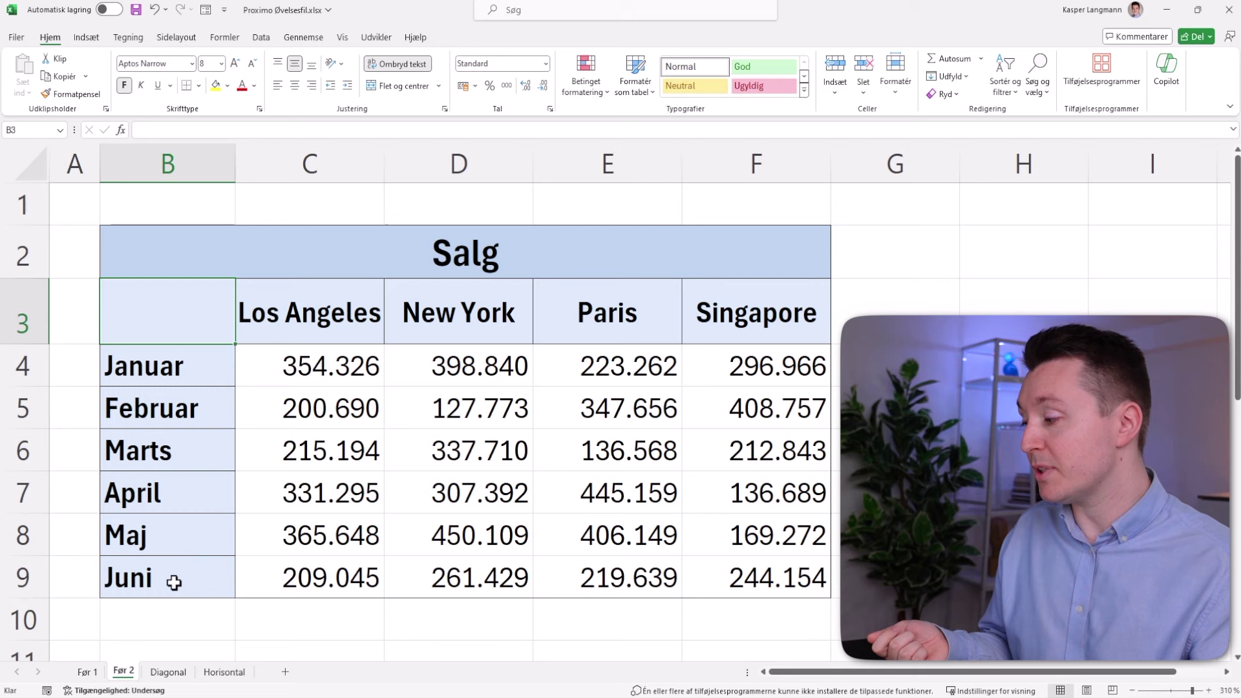
pyautogui.click(97, 674)
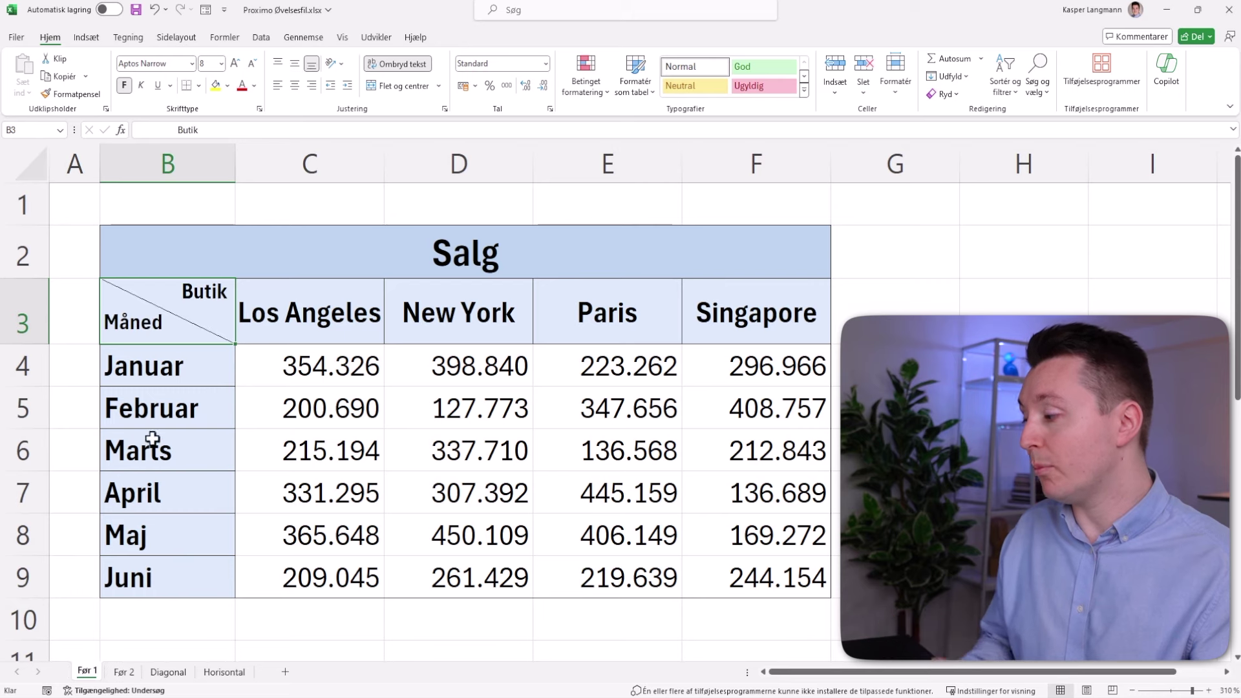
pyautogui.click(124, 672)
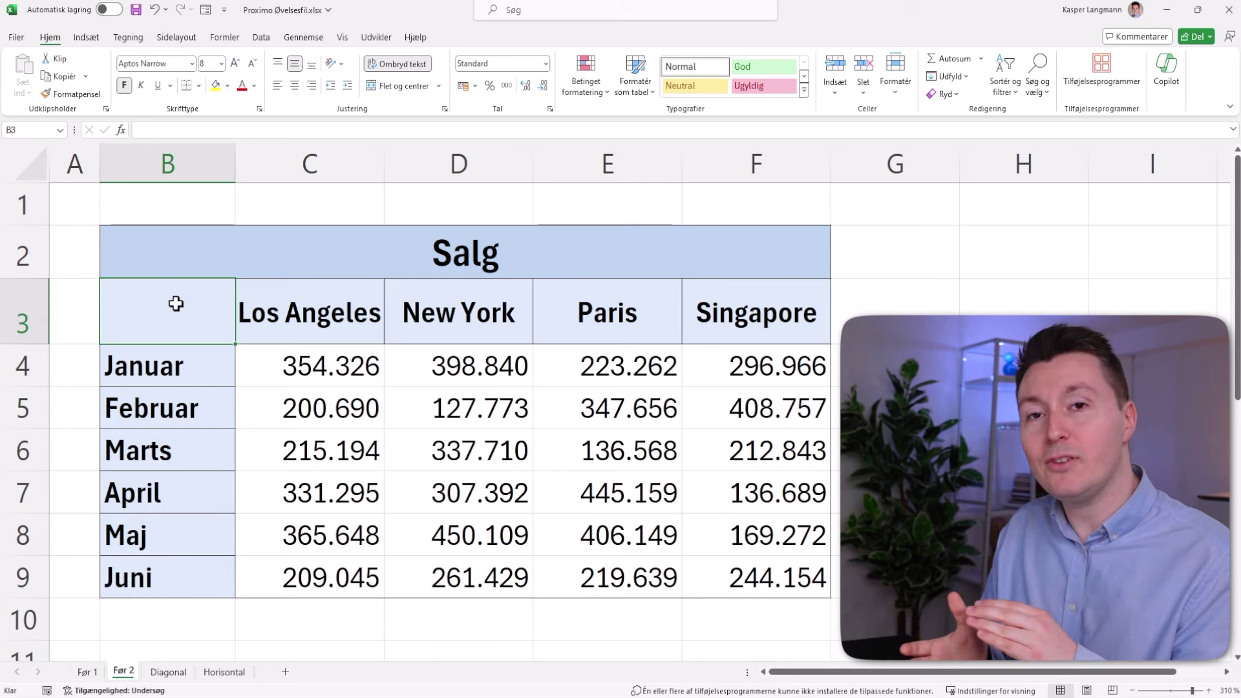
pyautogui.write('M')
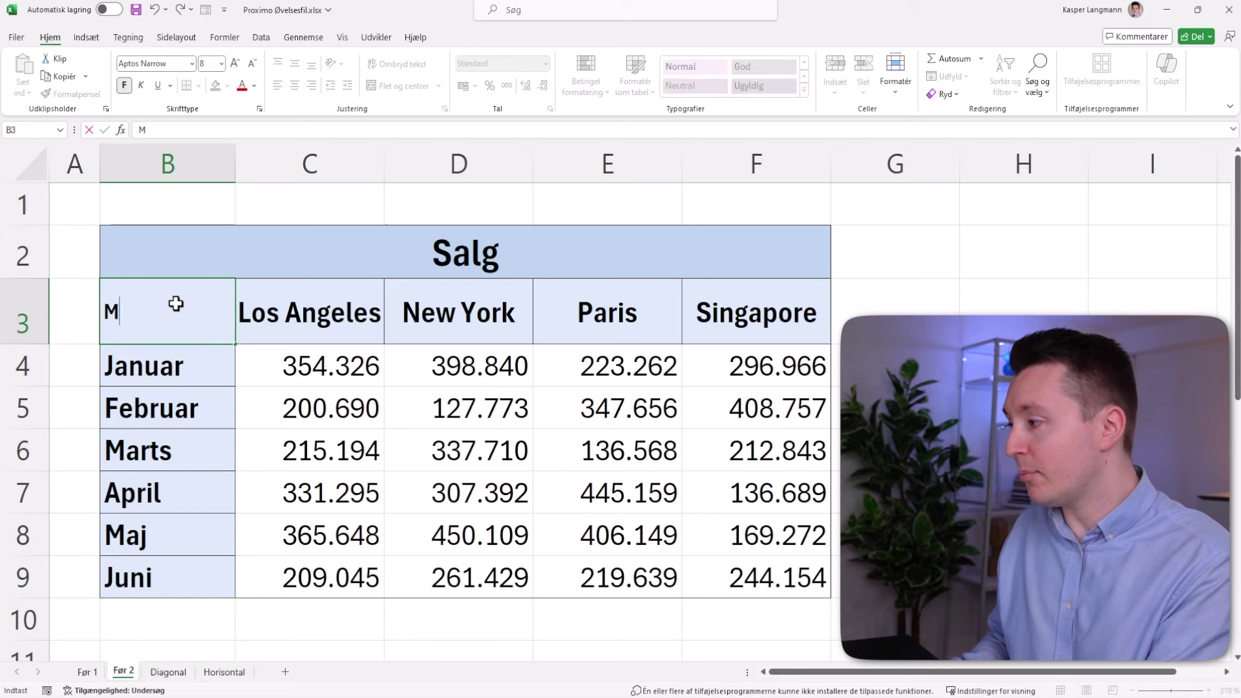
pyautogui.write('åned Butik')
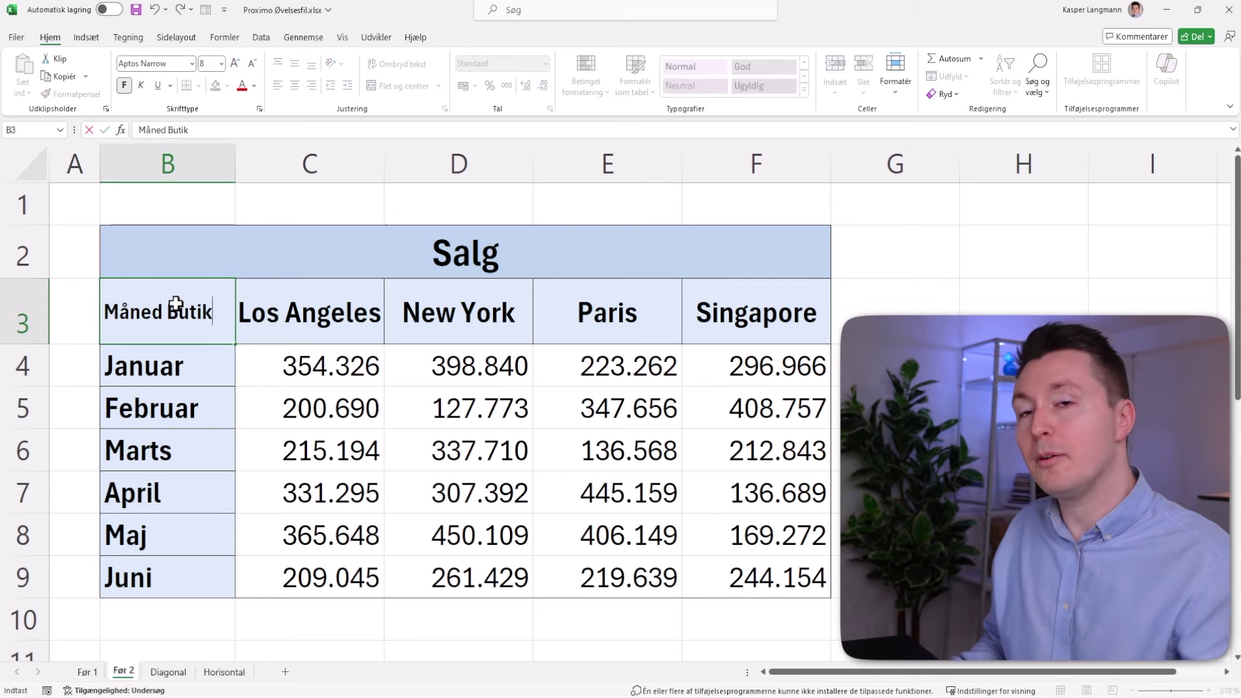
pyautogui.hotkey('ctrl', 'Return')
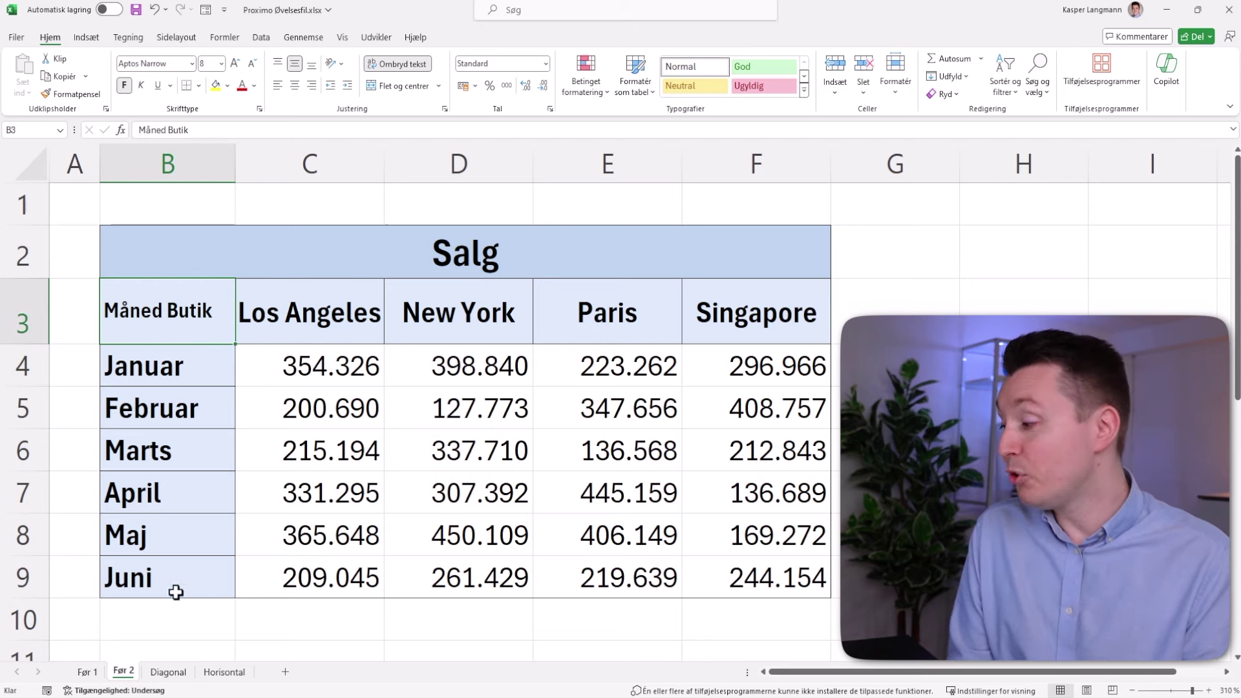
pyautogui.click(95, 673)
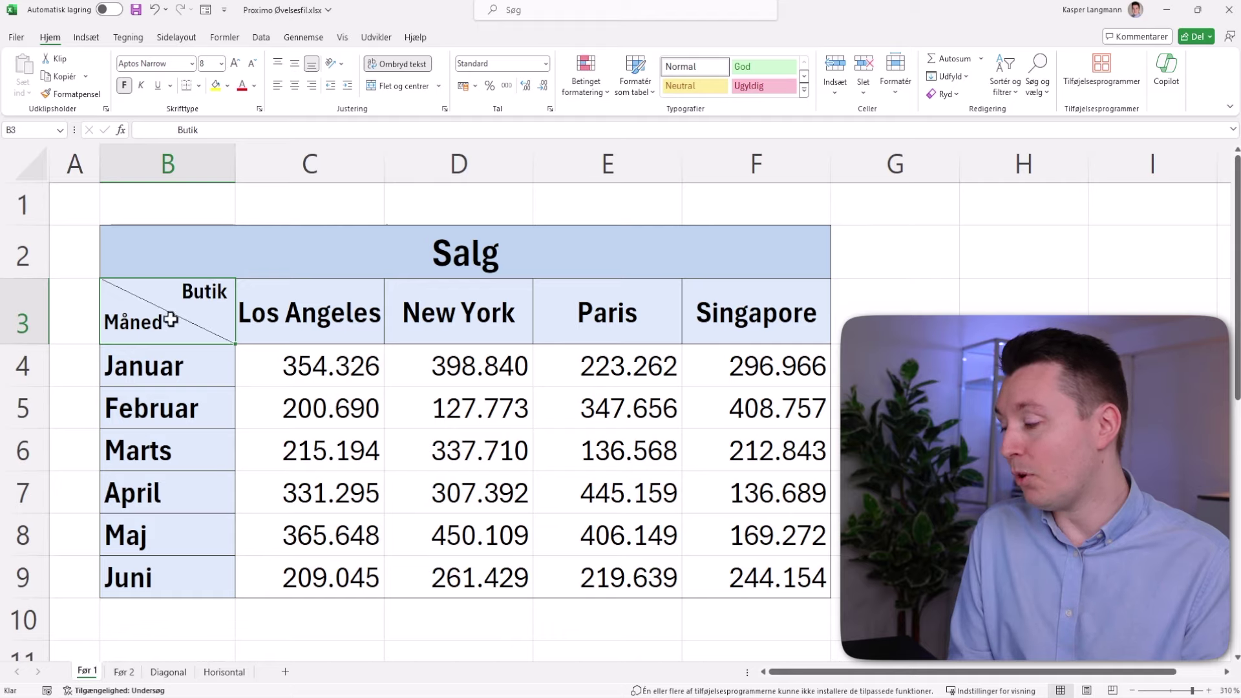
pyautogui.click(124, 673)
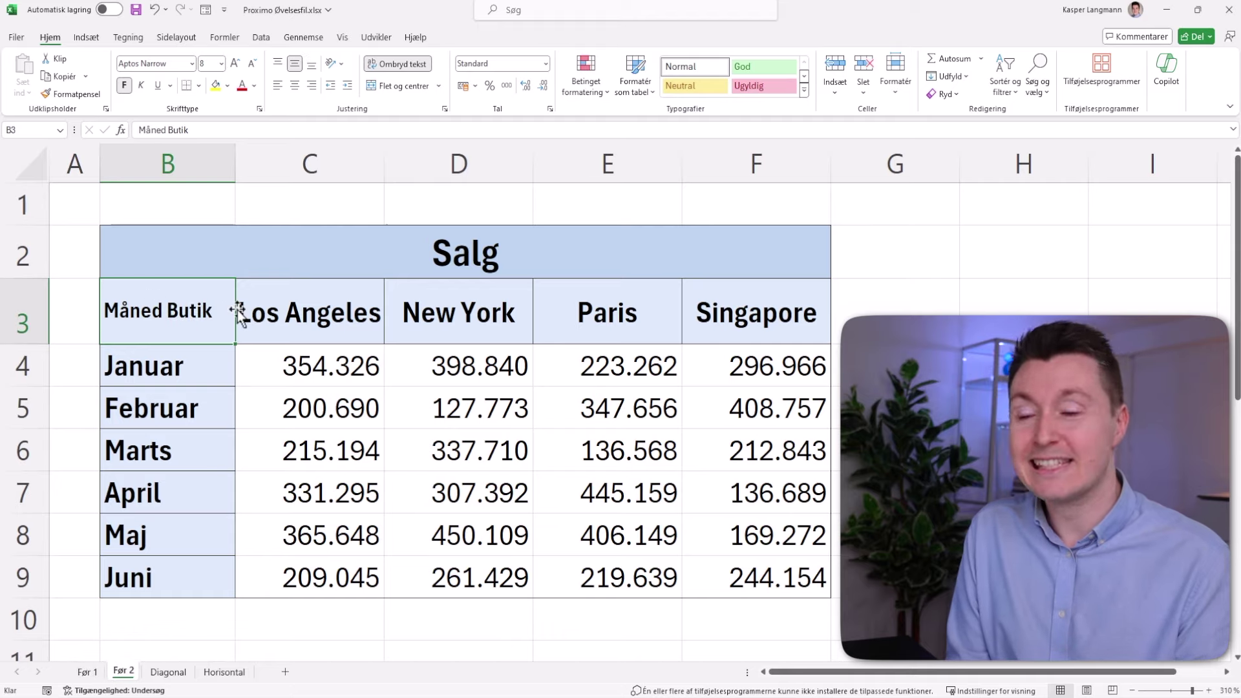
# Draw a straight vertical line down the middle of B3 on Før 2.
pyautogui.click(86, 36)
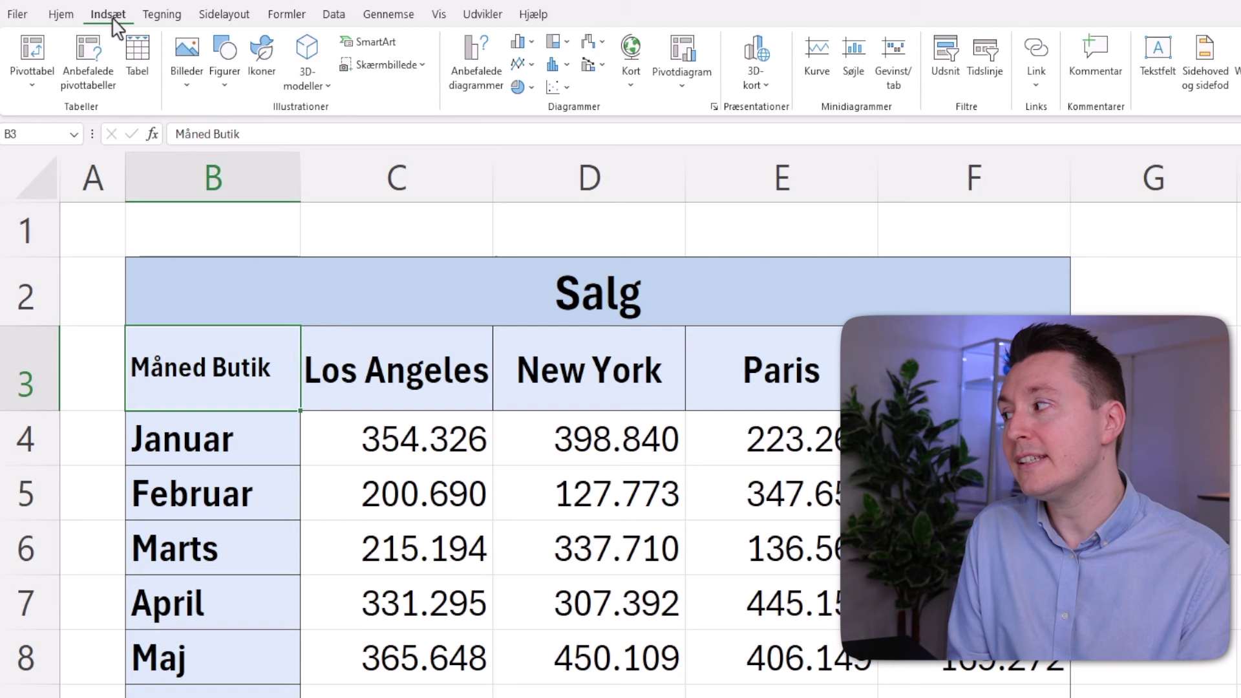
pyautogui.click(235, 81)
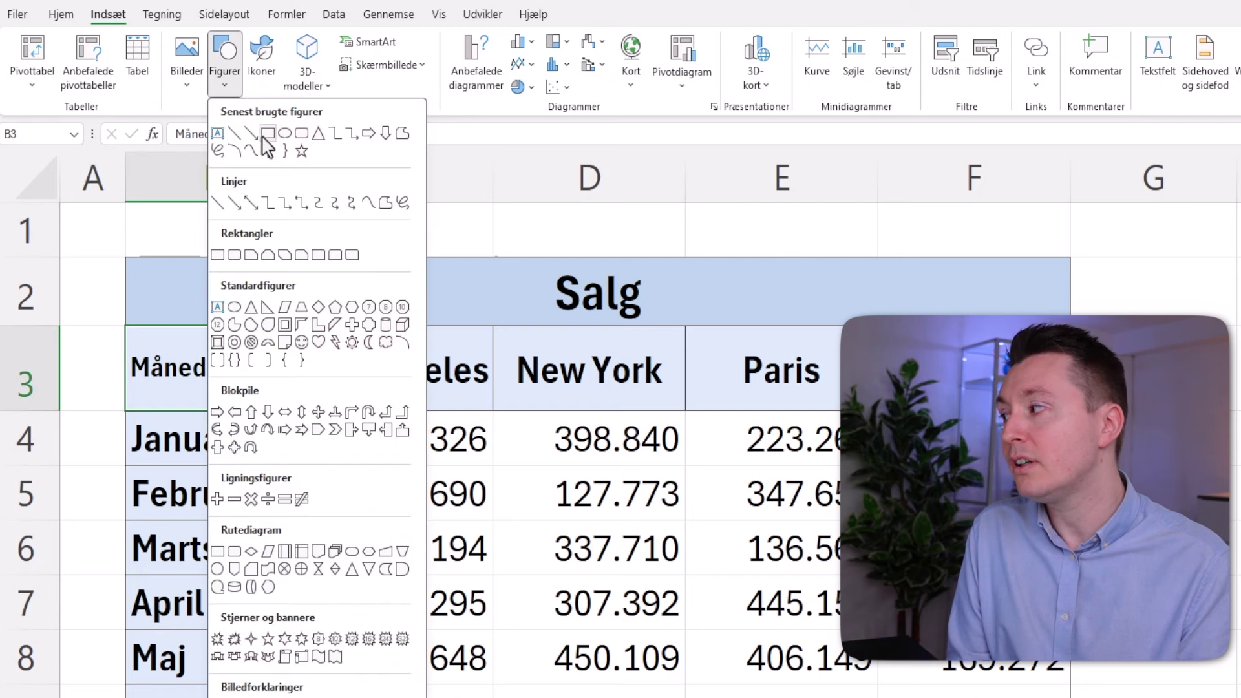
pyautogui.click(233, 135)
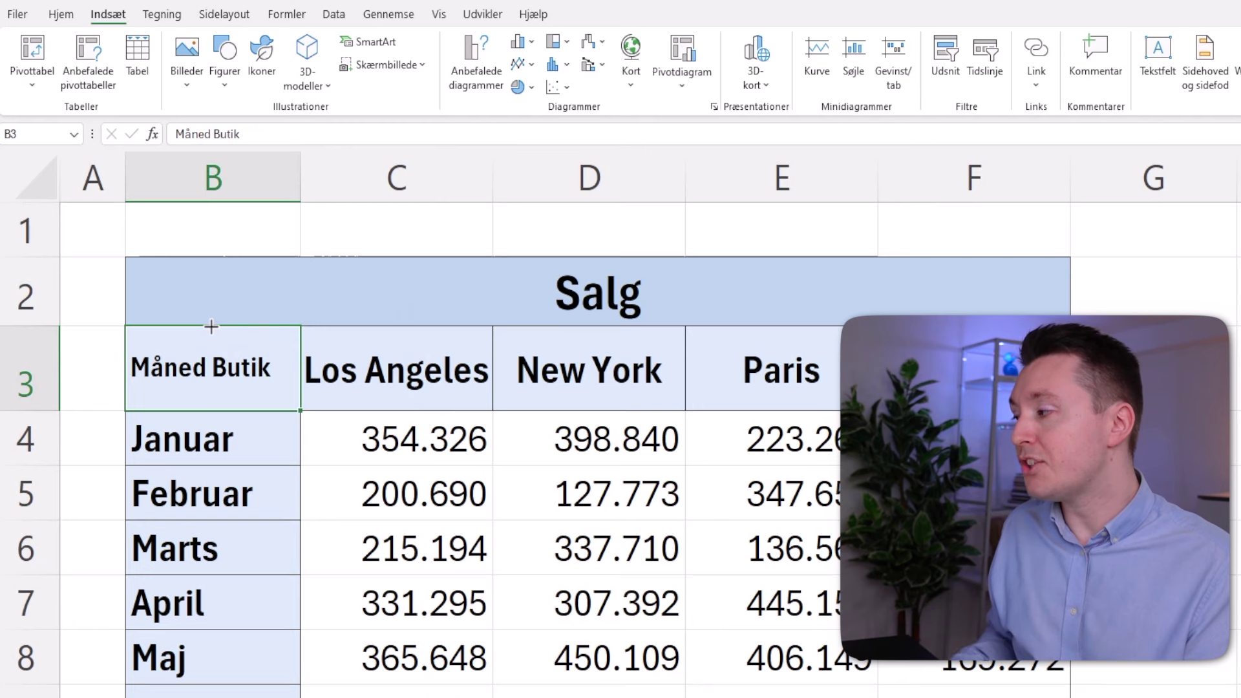
pyautogui.moveTo(211, 388); pyautogui.dragTo(212, 409)
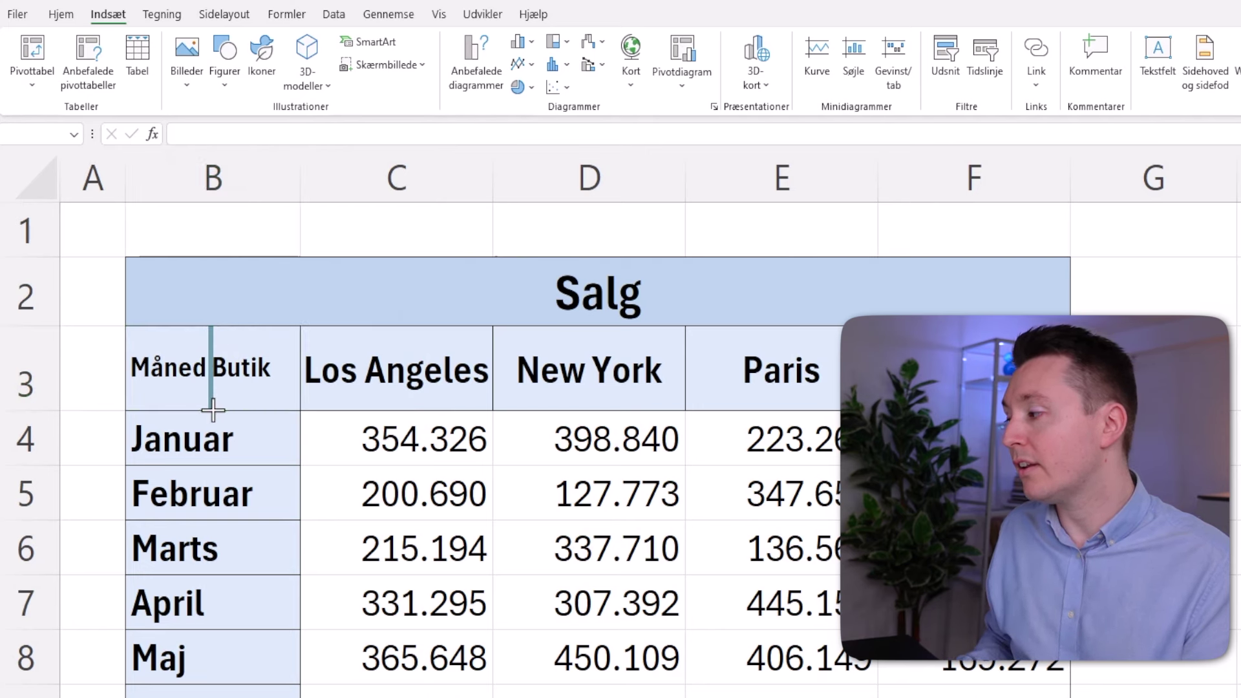
pyautogui.click(259, 449)
# Make the line's outline black with ¼ pkt thickness and check the result.
pyautogui.click(211, 343)
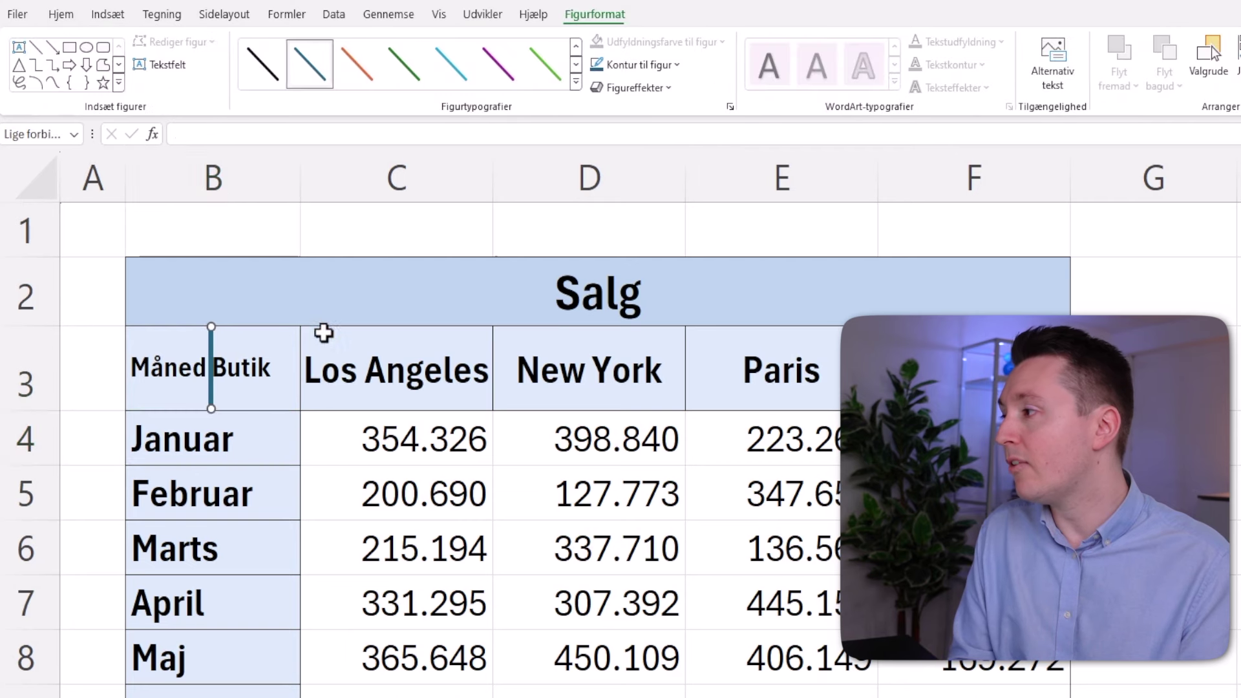
pyautogui.click(669, 66)
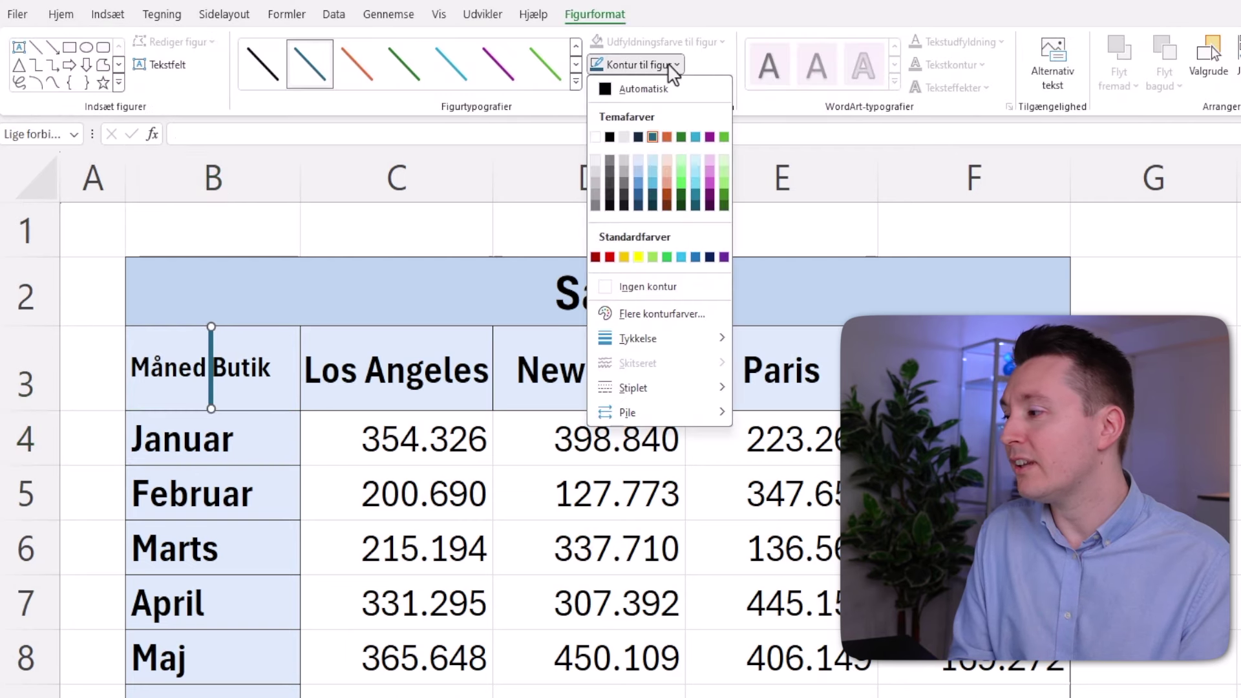
pyautogui.click(609, 136)
pyautogui.click(665, 64)
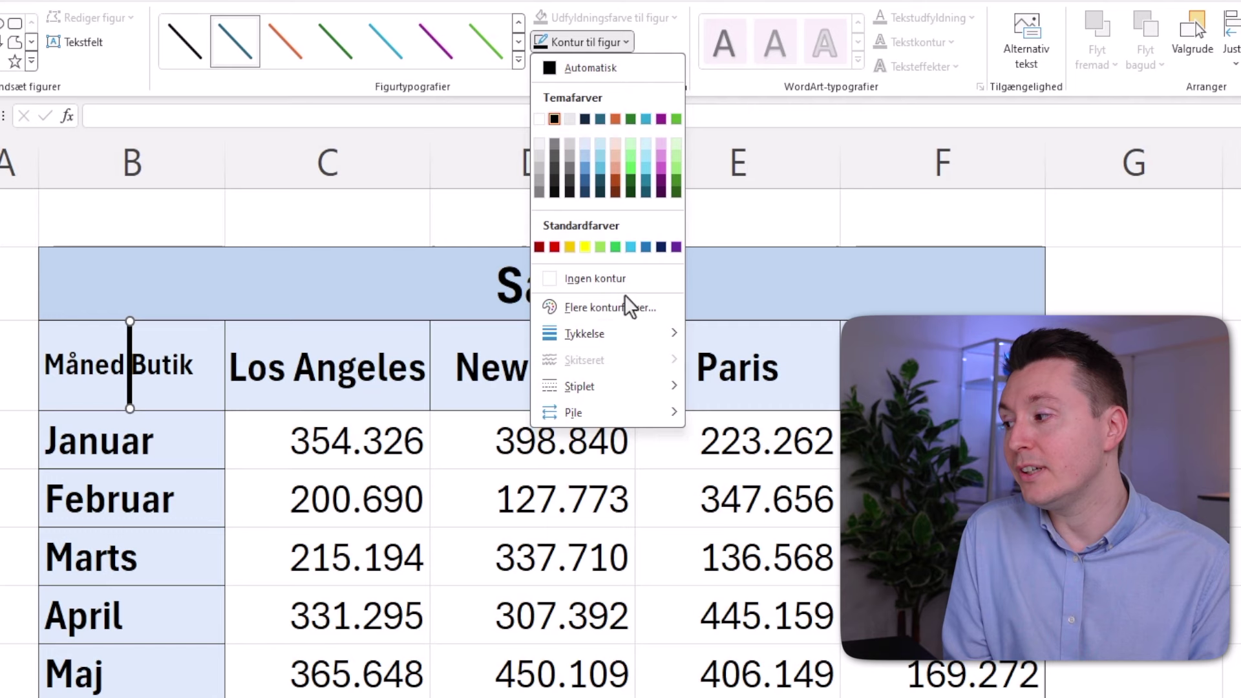
pyautogui.moveTo(584, 334)
pyautogui.click(757, 335)
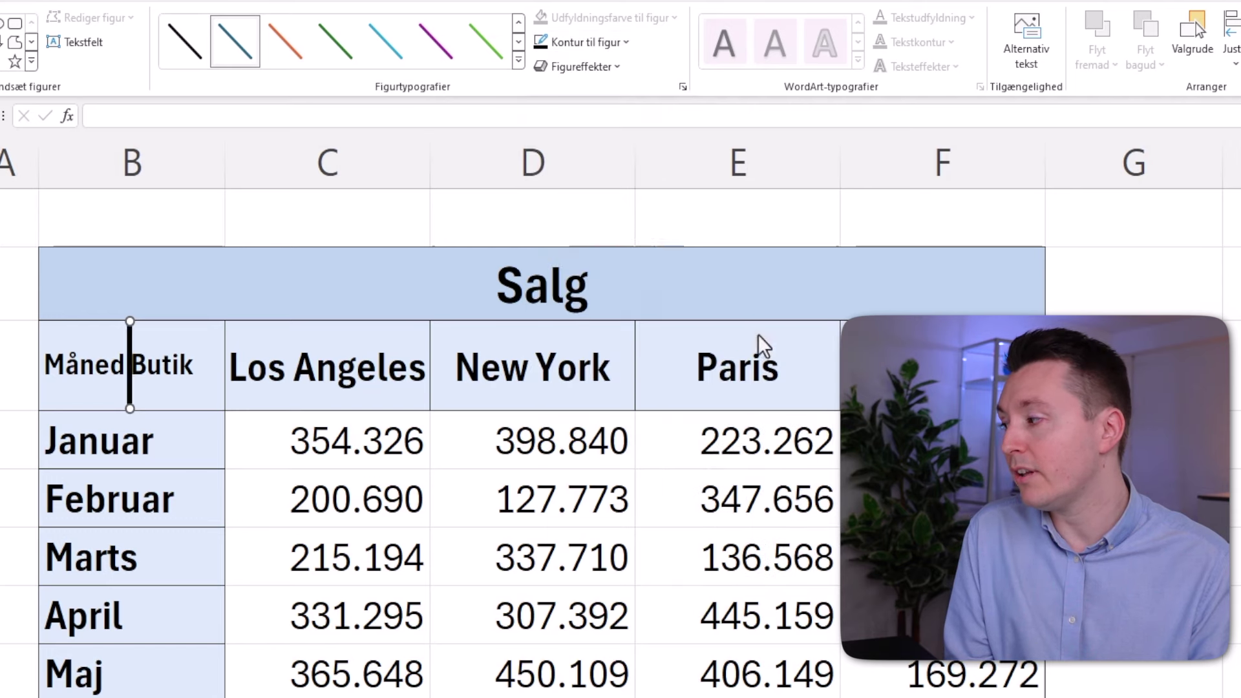
pyautogui.click(327, 434)
pyautogui.click(130, 384)
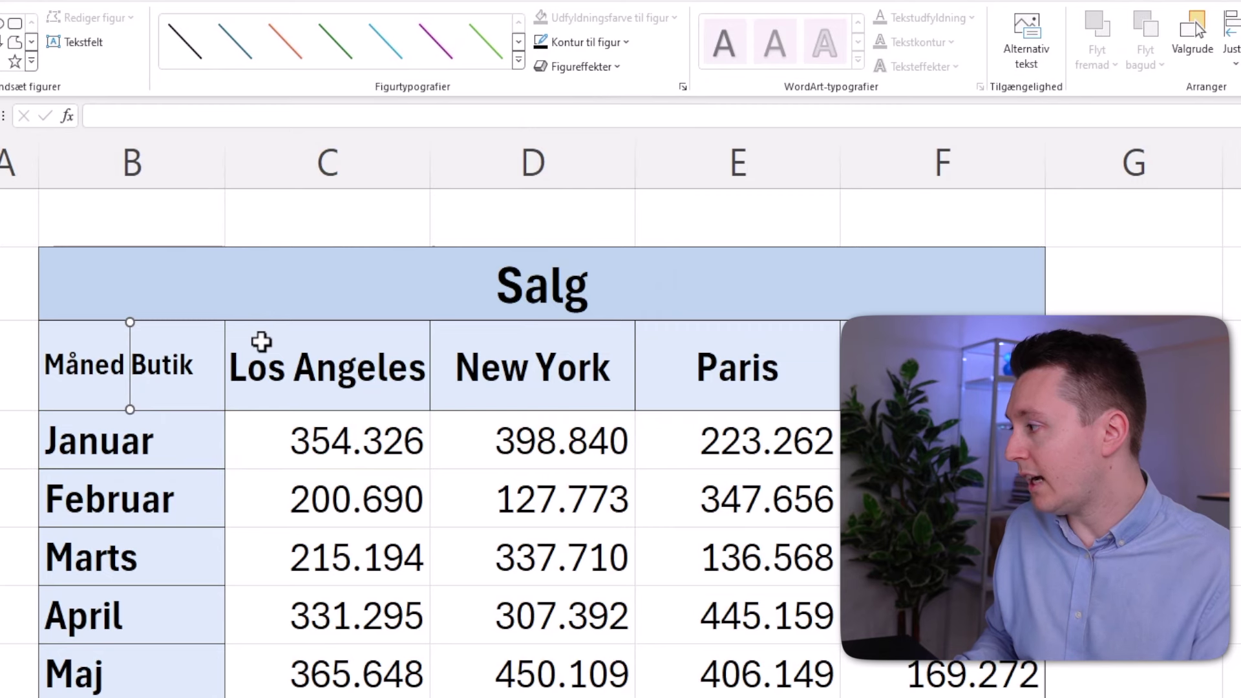
pyautogui.click(278, 352)
pyautogui.click(131, 357)
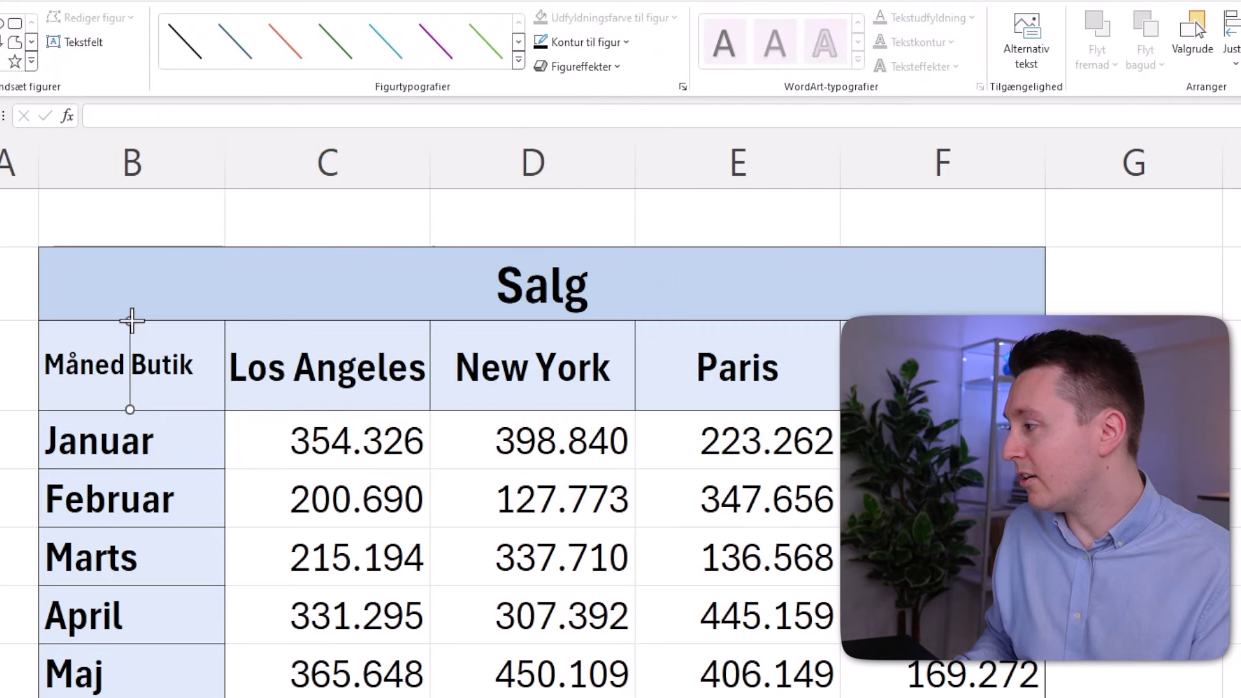
pyautogui.click(298, 346)
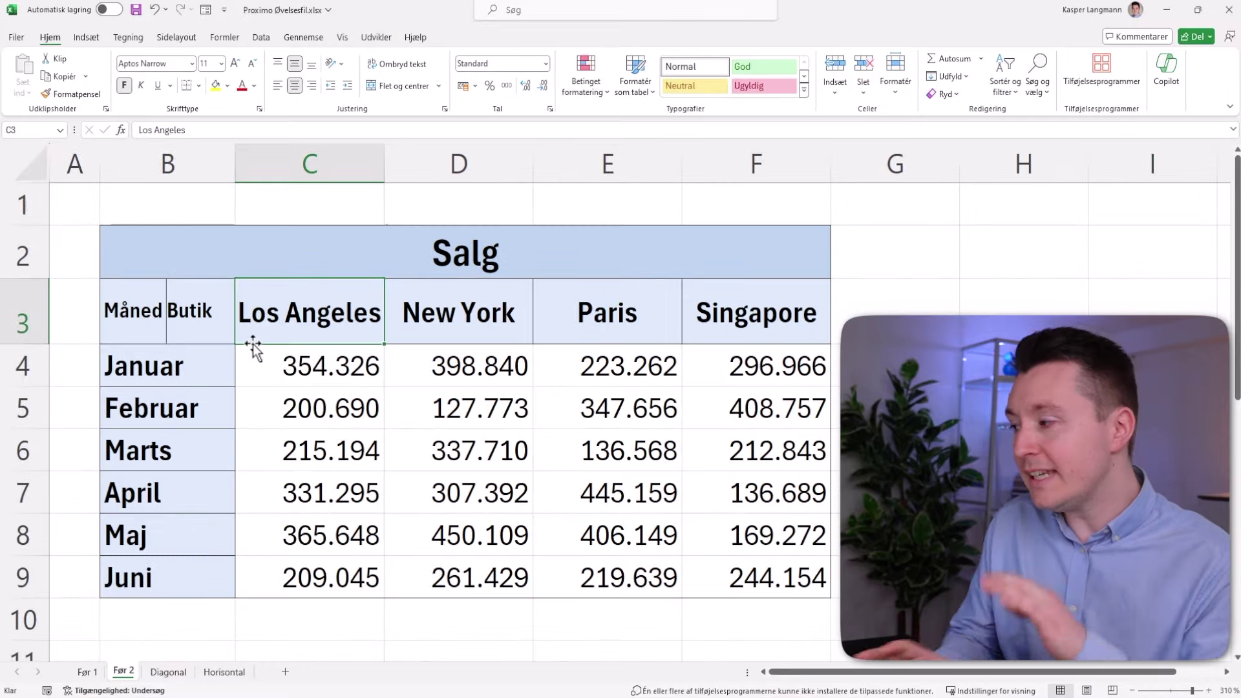
# Insert spaces before 'Butik' in B3 so the words flank the vertical line.
pyautogui.click(177, 311)
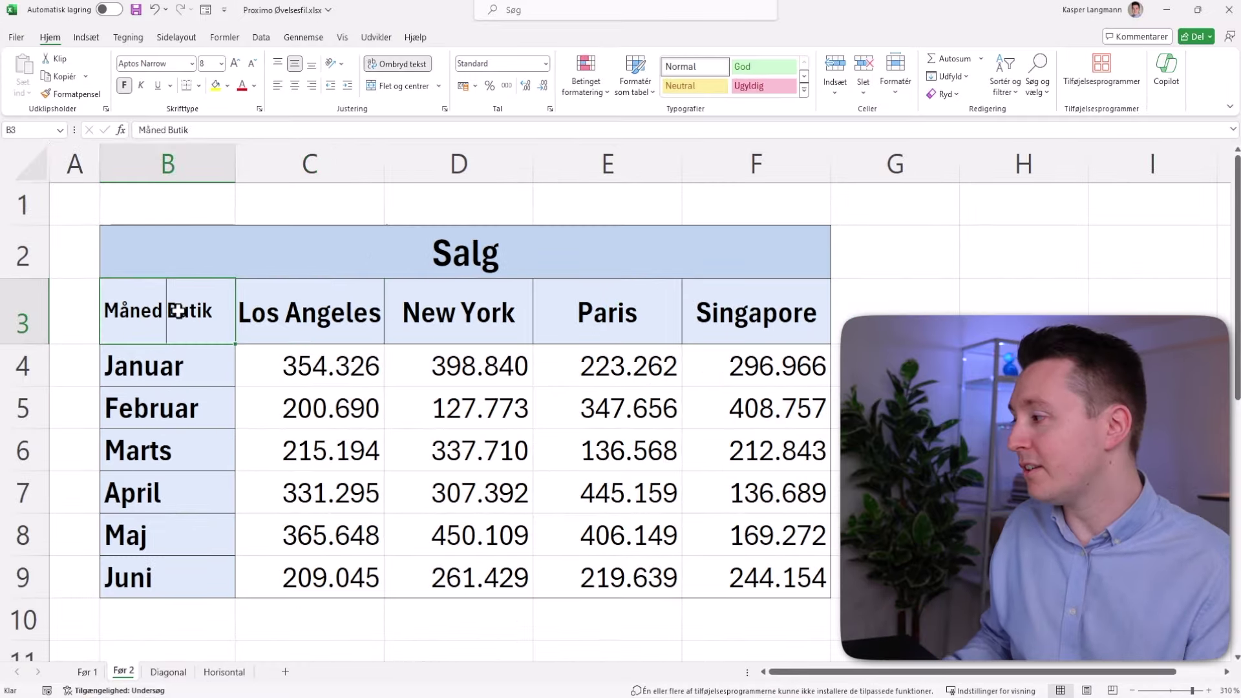
pyautogui.click(167, 130)
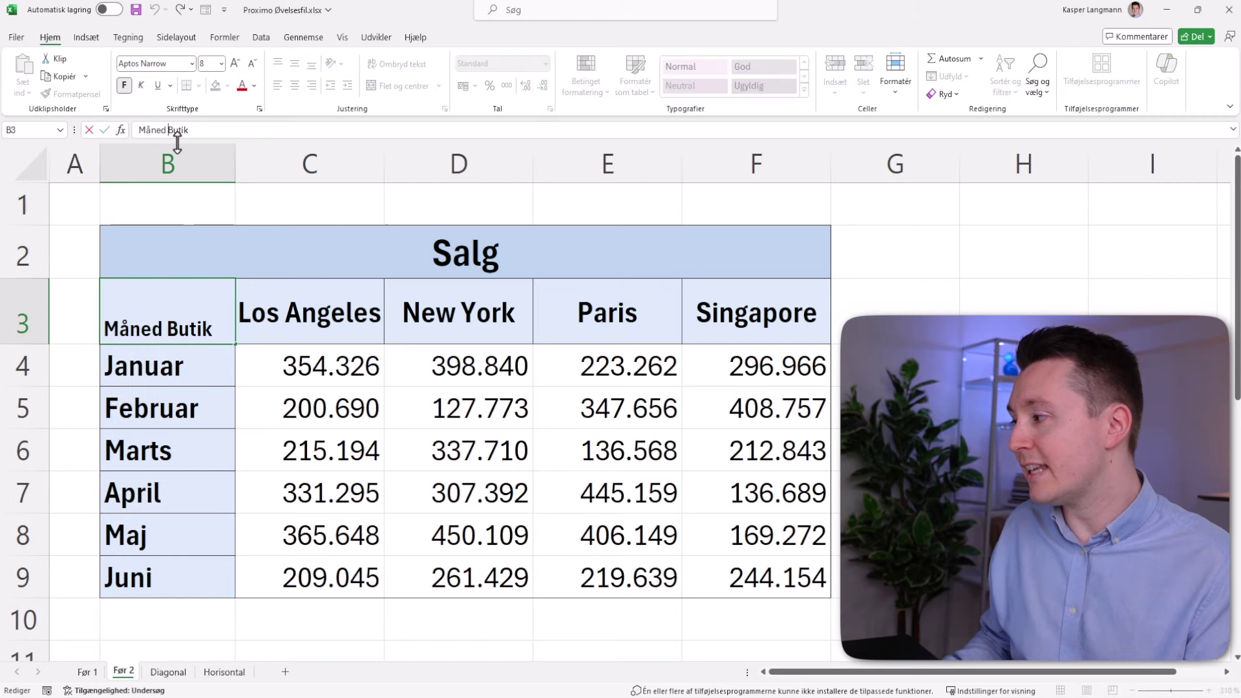
pyautogui.press('Escape')
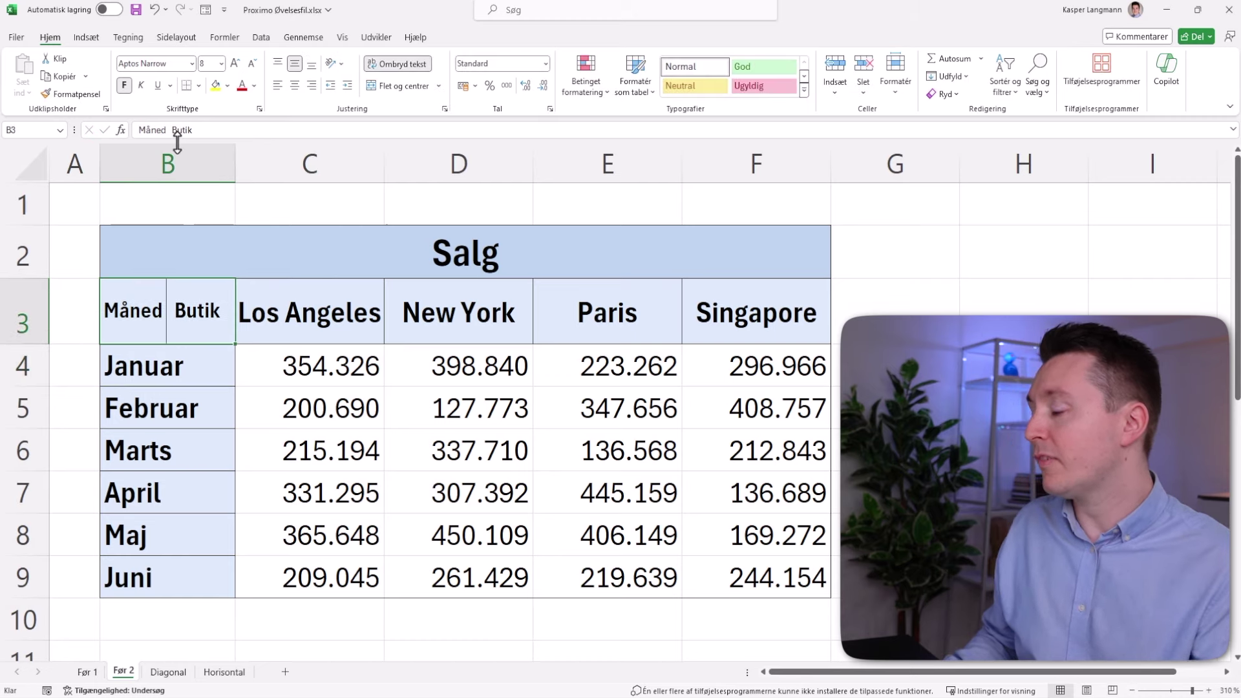
pyautogui.click(155, 416)
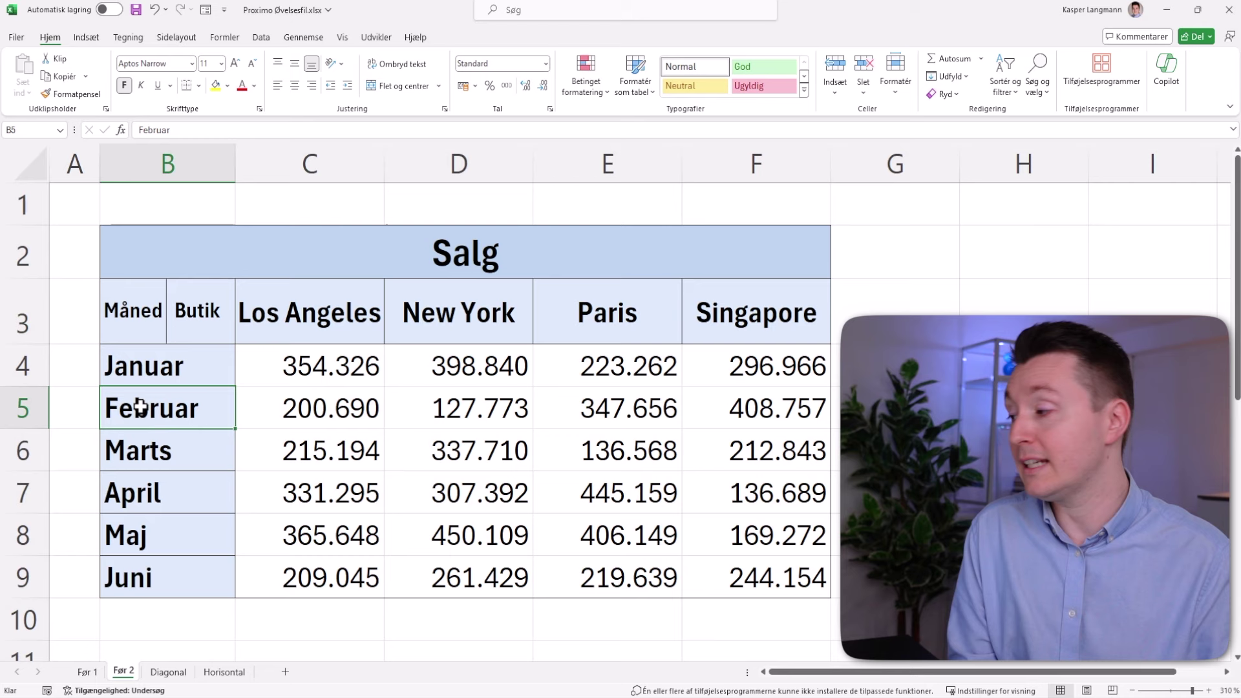